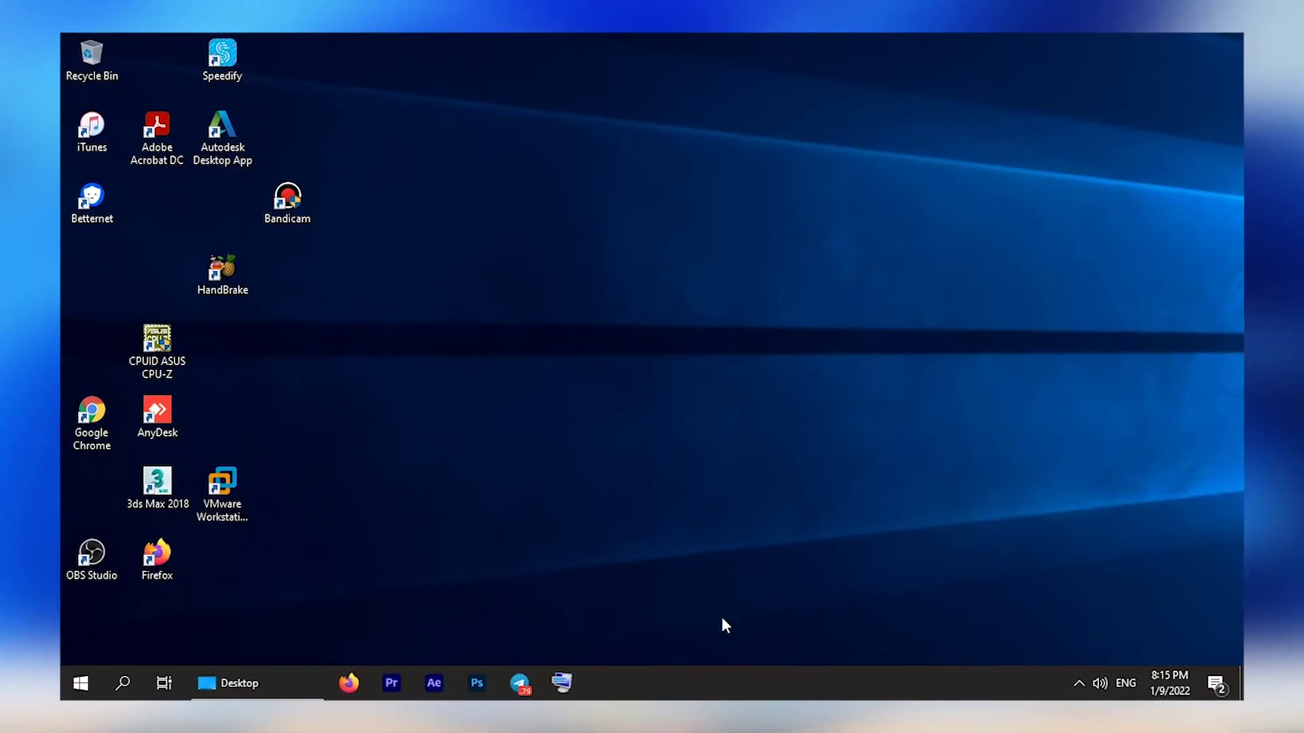
- Open the Windows 10 taskbar settings and toggle the option to use small taskbar buttons
{"action": "right_click", "coordinate": [701, 685]}
{"action": "left_click", "coordinate": [735, 670]}
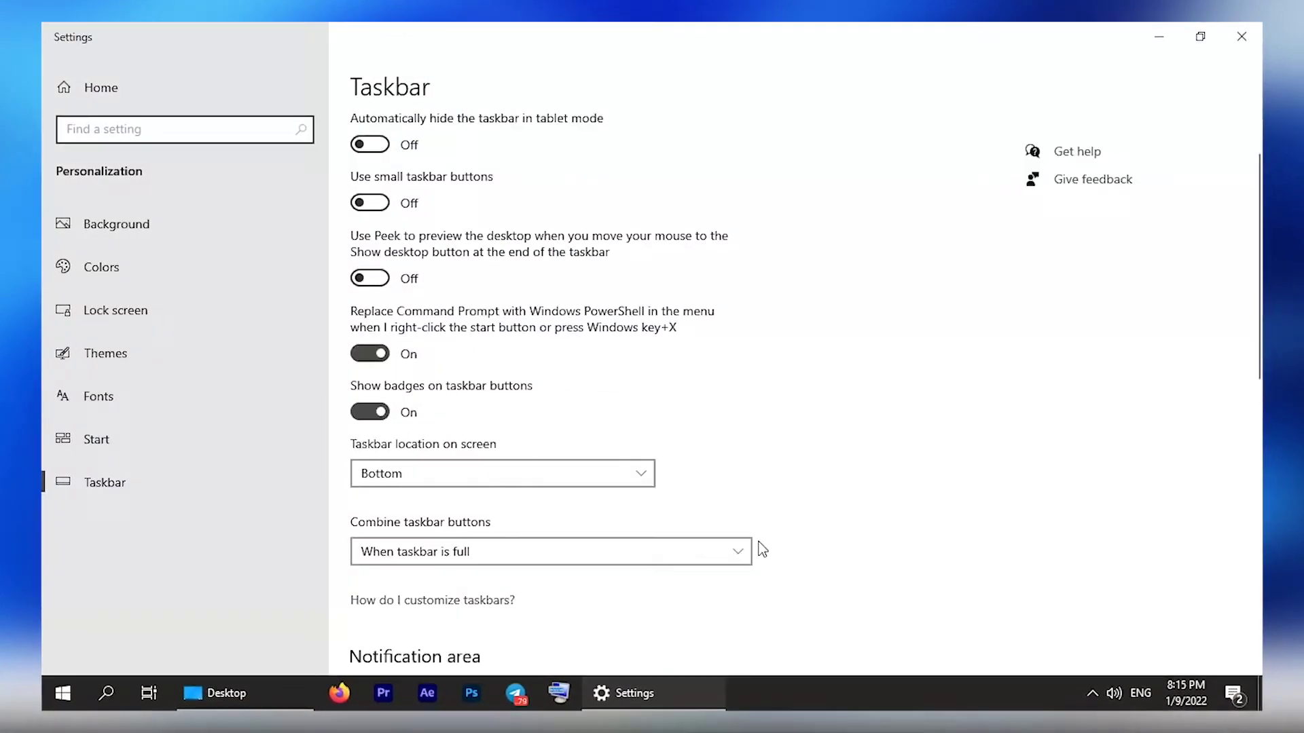
{"action": "scroll", "coordinate": [762, 546], "scroll_direction": "down", "scroll_amount": 2}
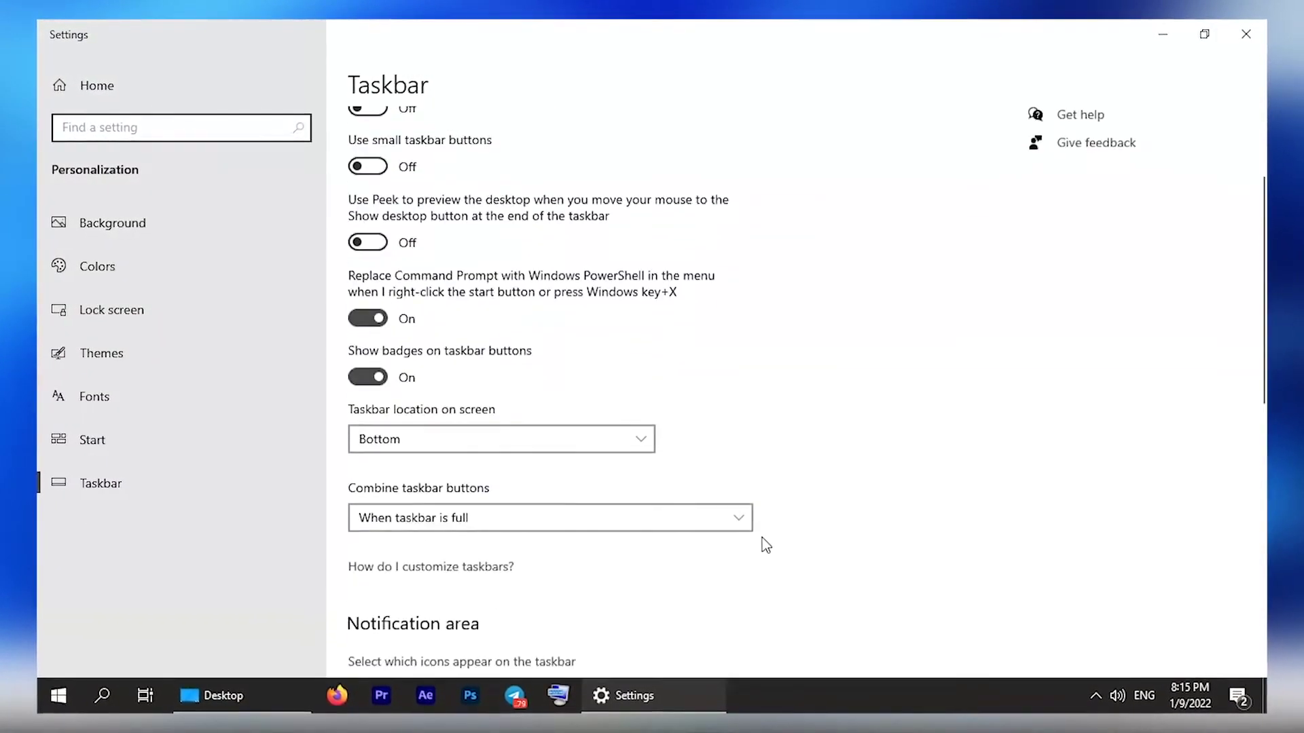
{"action": "scroll", "coordinate": [489, 291], "scroll_direction": "up", "scroll_amount": 3}
{"action": "left_click", "coordinate": [378, 238]}
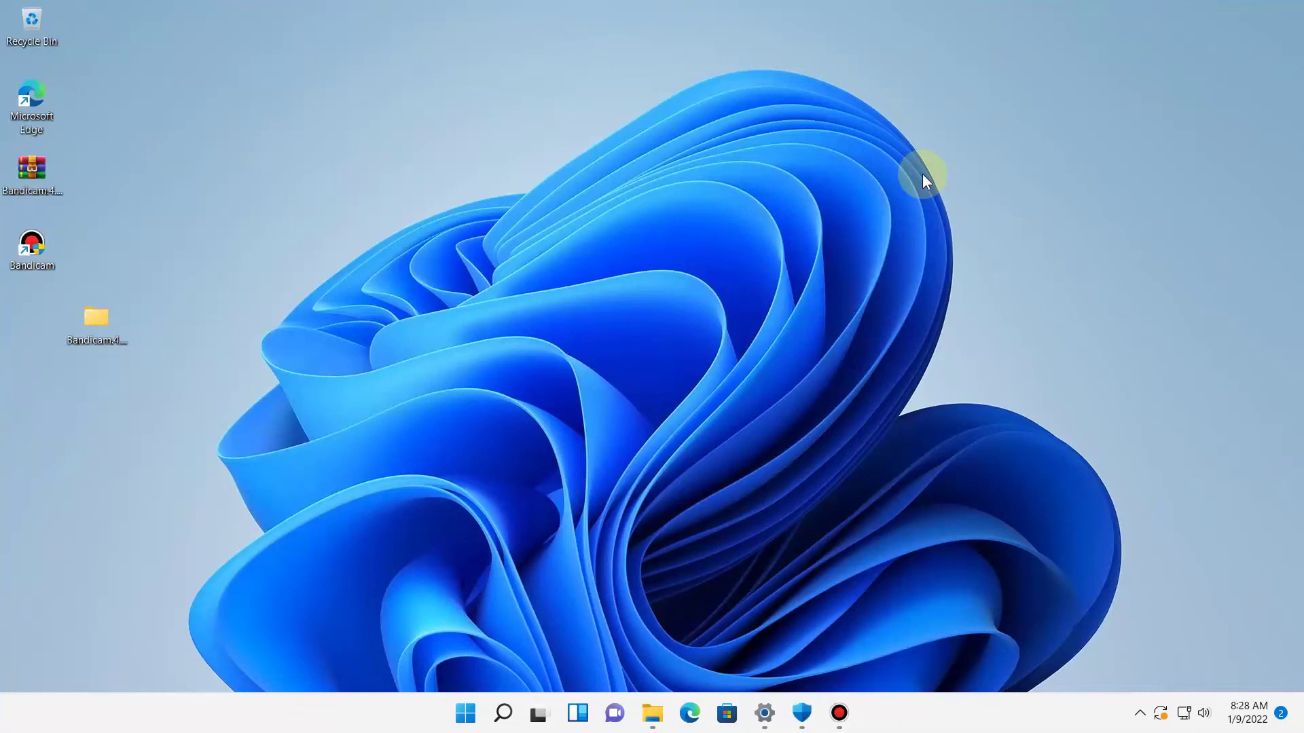
- Search for regedit on the Windows 11 machine, open Registry Editor and allow it to make changes to the device
{"action": "key", "text": "super"}
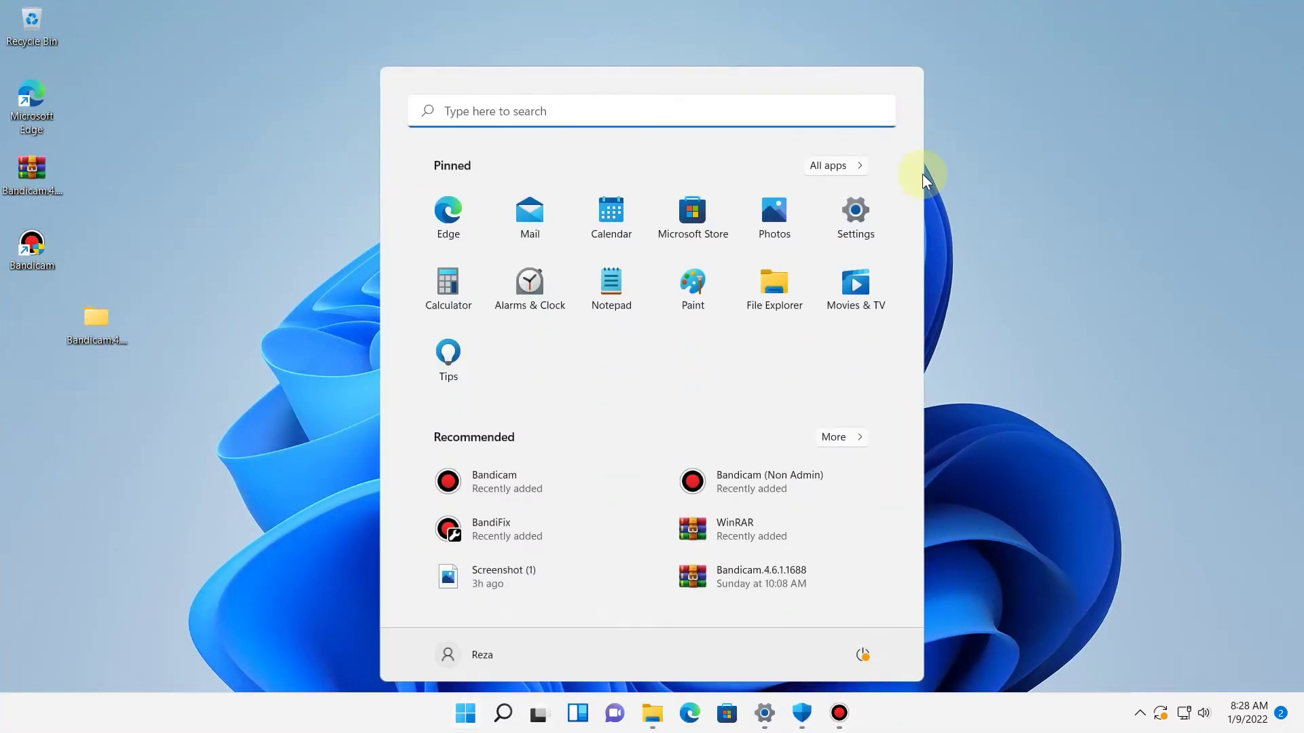
{"action": "type", "text": "regedit"}
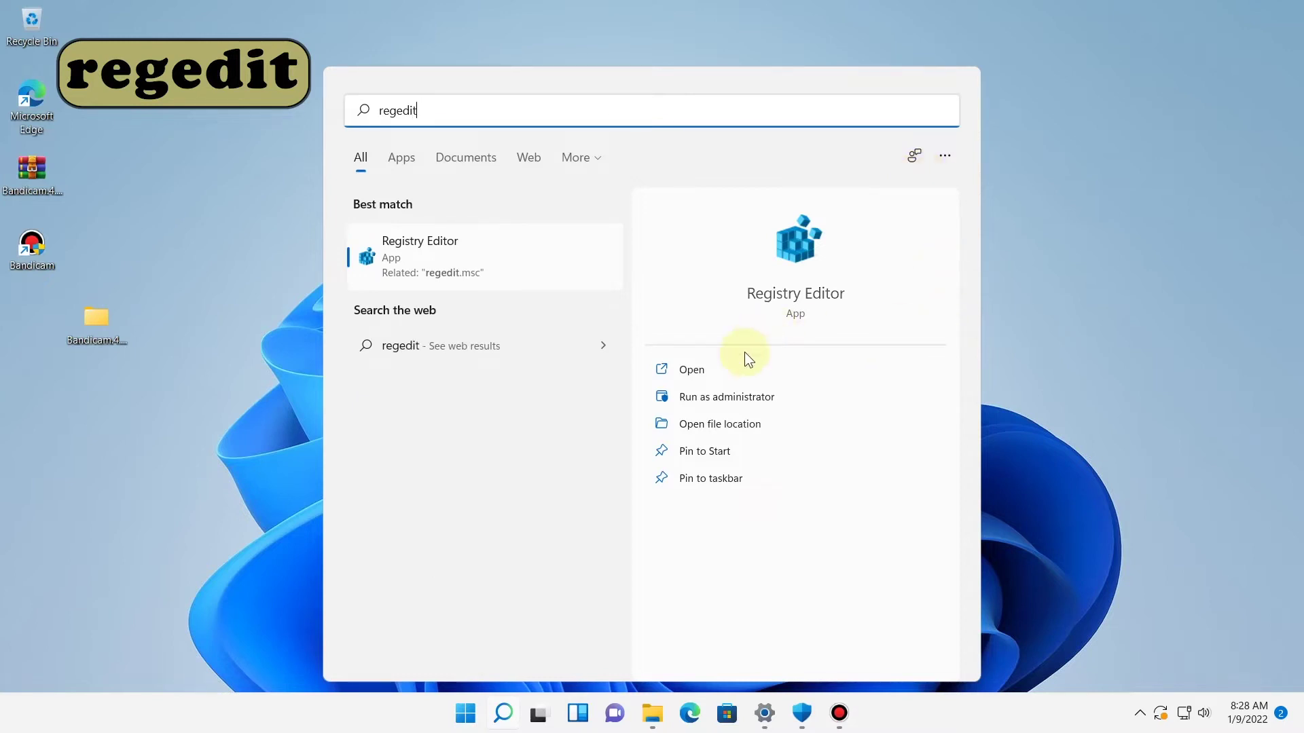
{"action": "left_click", "coordinate": [691, 372]}
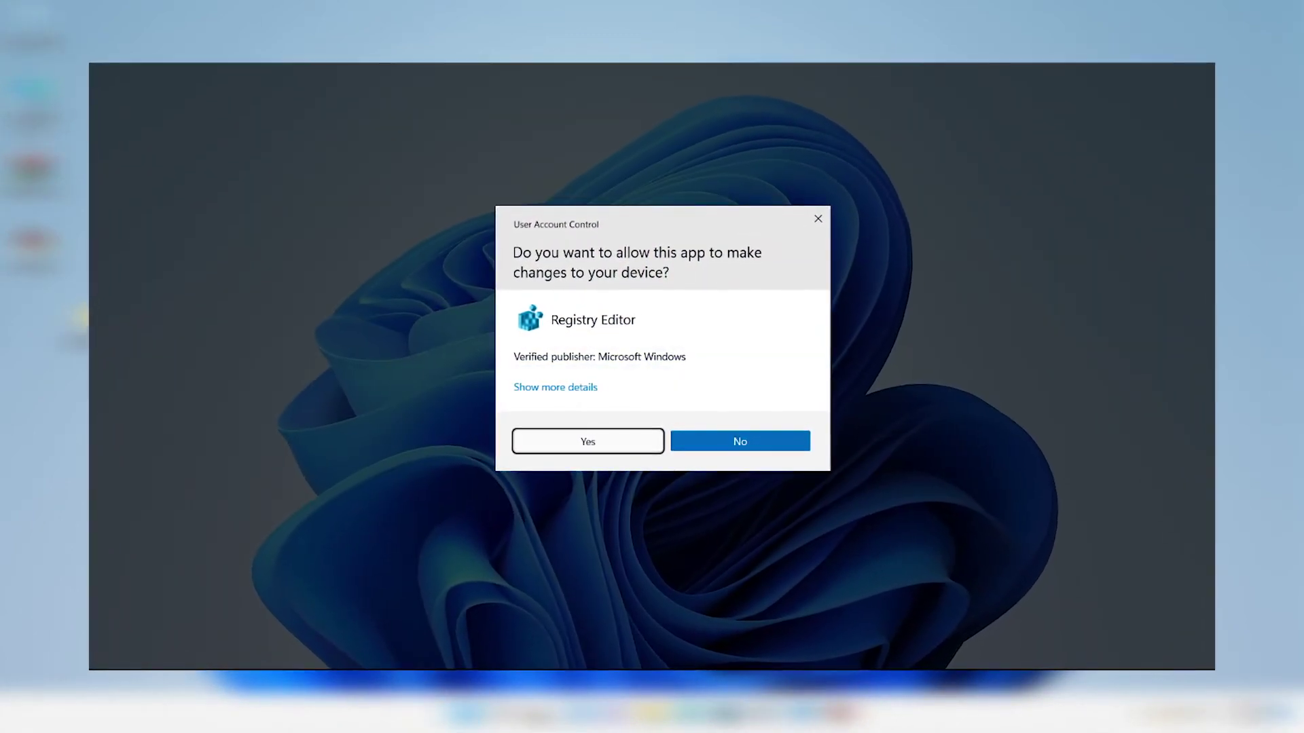
{"action": "left_click", "coordinate": [589, 438]}
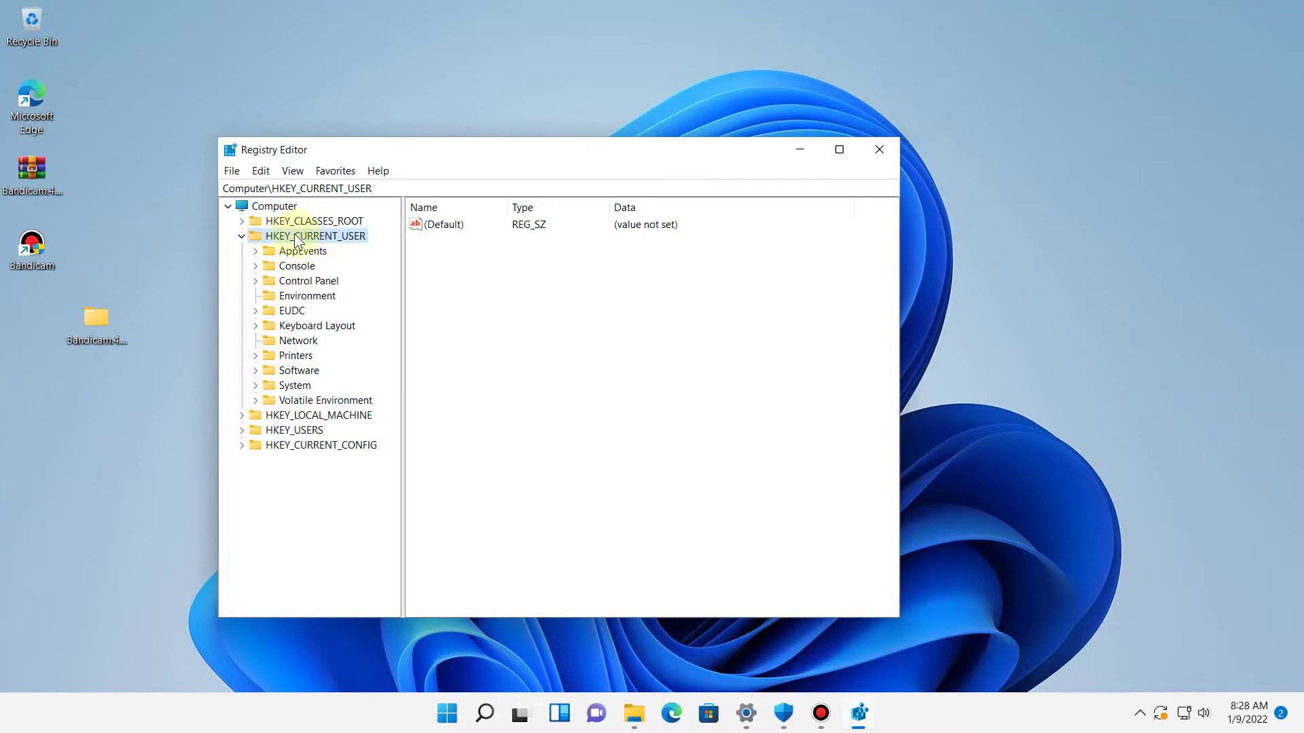
- Expand the registry tree along HKEY_CURRENT_USER\Software\Microsoft
{"action": "left_click", "coordinate": [241, 237]}
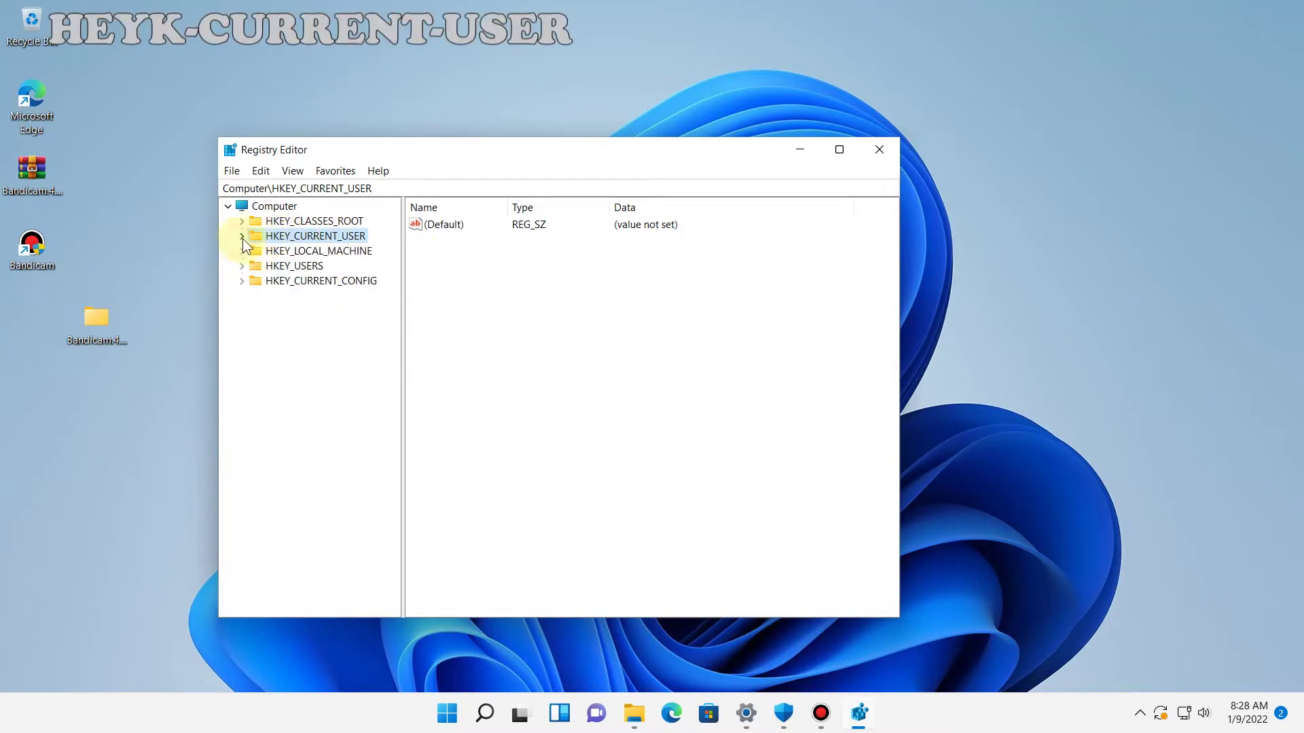
{"action": "double_click", "coordinate": [296, 236]}
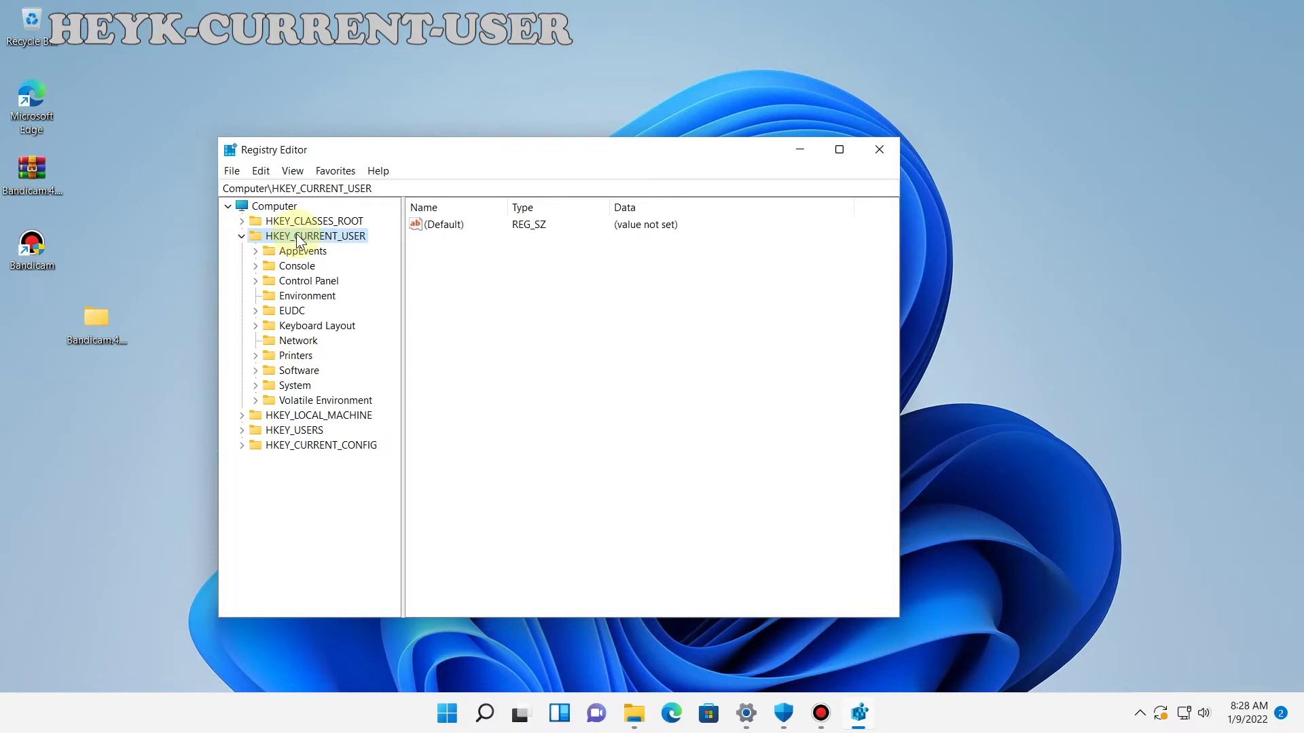
{"action": "double_click", "coordinate": [292, 371]}
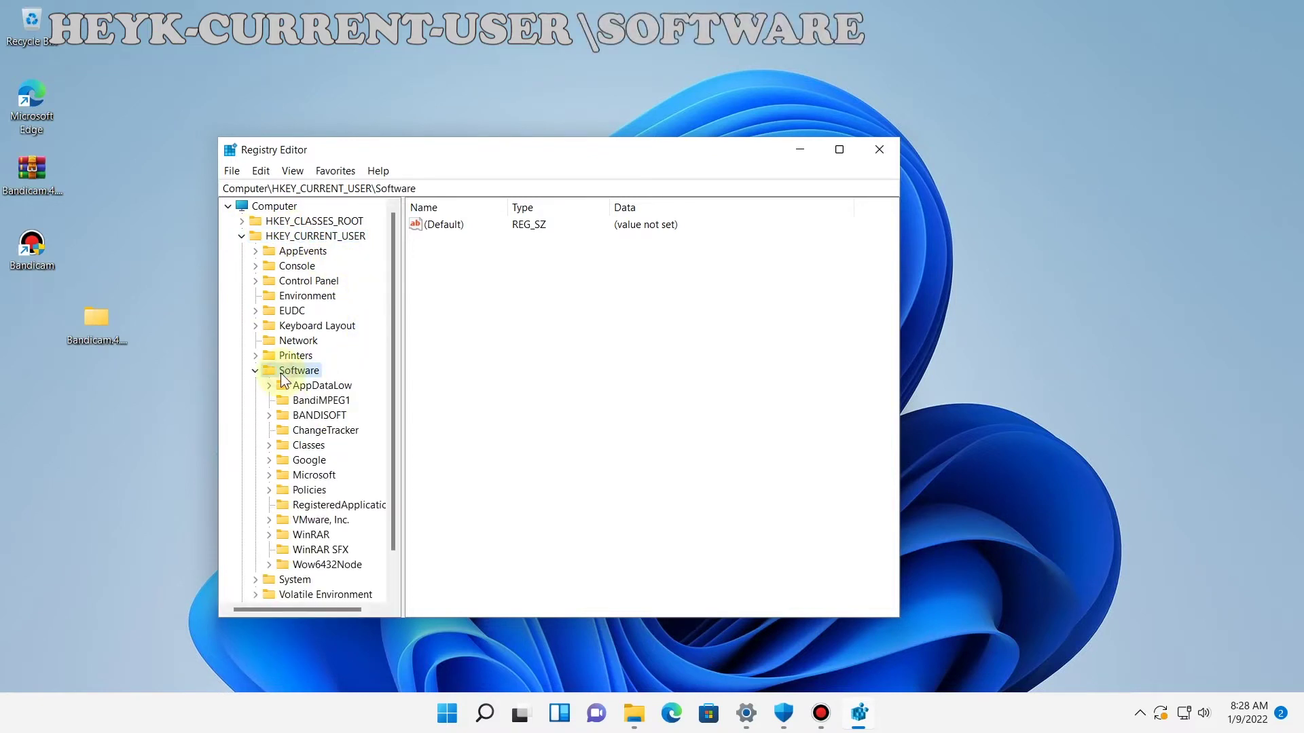
{"action": "scroll", "coordinate": [341, 441], "scroll_direction": "down", "scroll_amount": 1}
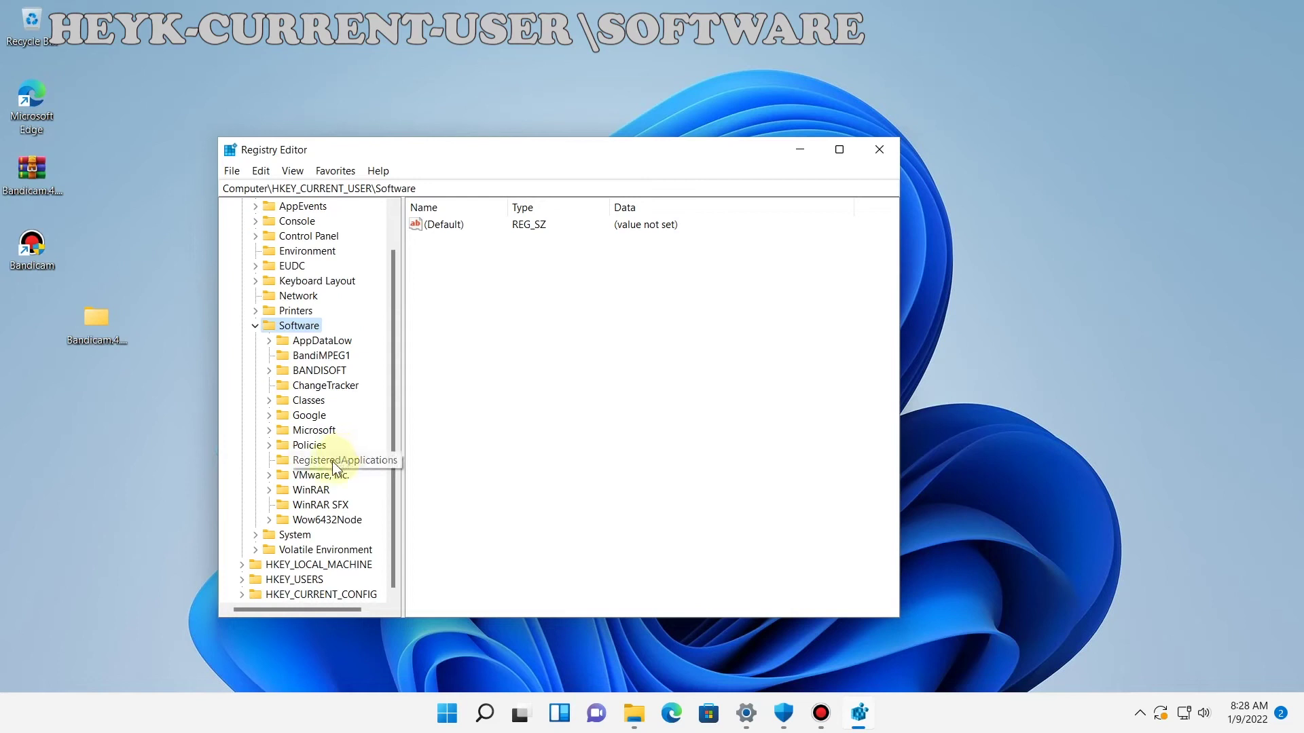
{"action": "left_click", "coordinate": [267, 430]}
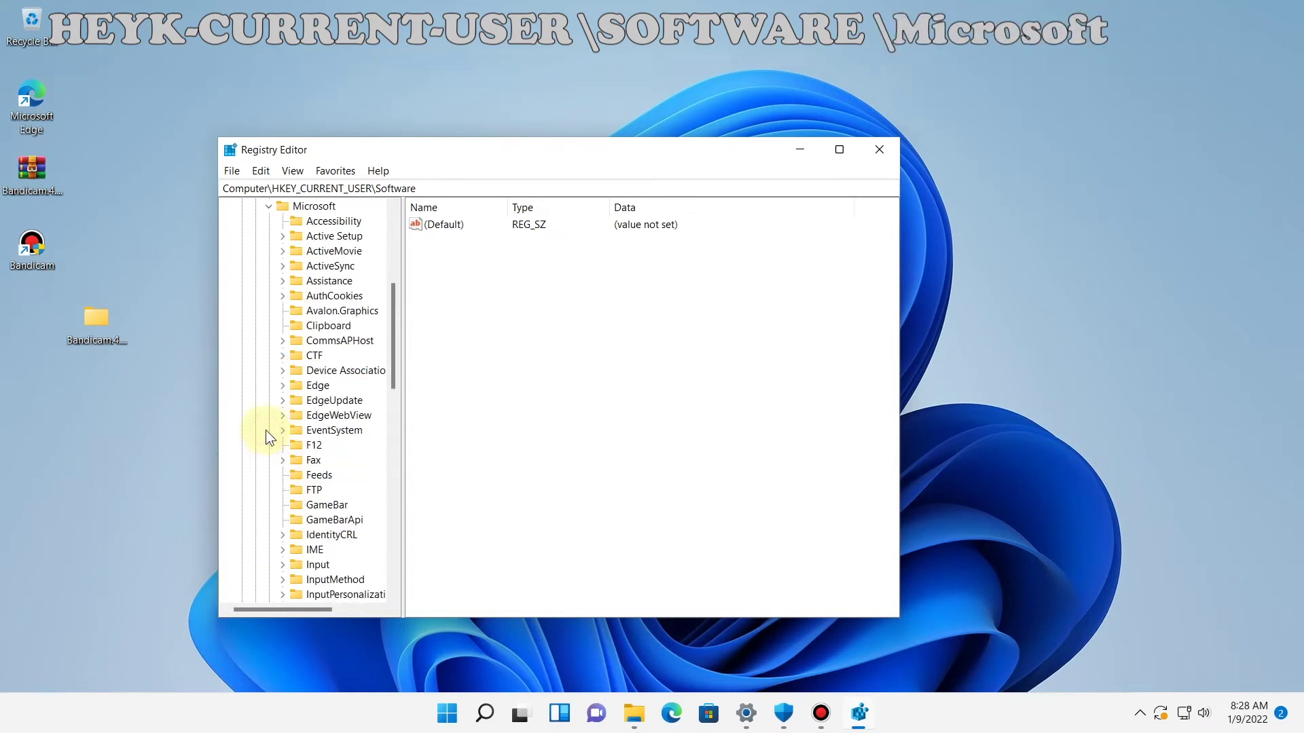
- Expand the Windows key under Microsoft and open its CurrentVersion subkey
{"action": "scroll", "coordinate": [327, 393], "scroll_direction": "down", "scroll_amount": 8}
{"action": "scroll", "coordinate": [337, 360], "scroll_direction": "down", "scroll_amount": 5}
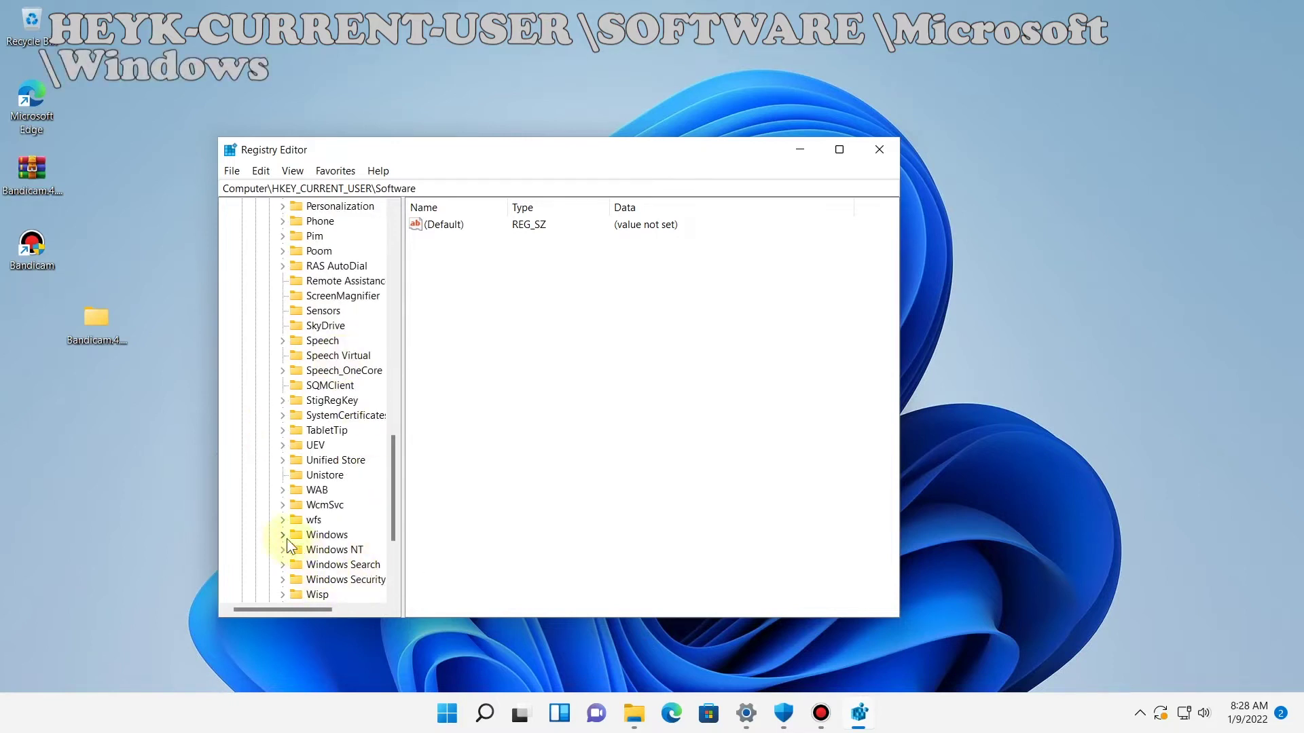
{"action": "left_click", "coordinate": [283, 534]}
{"action": "scroll", "coordinate": [298, 544], "scroll_direction": "down", "scroll_amount": 4}
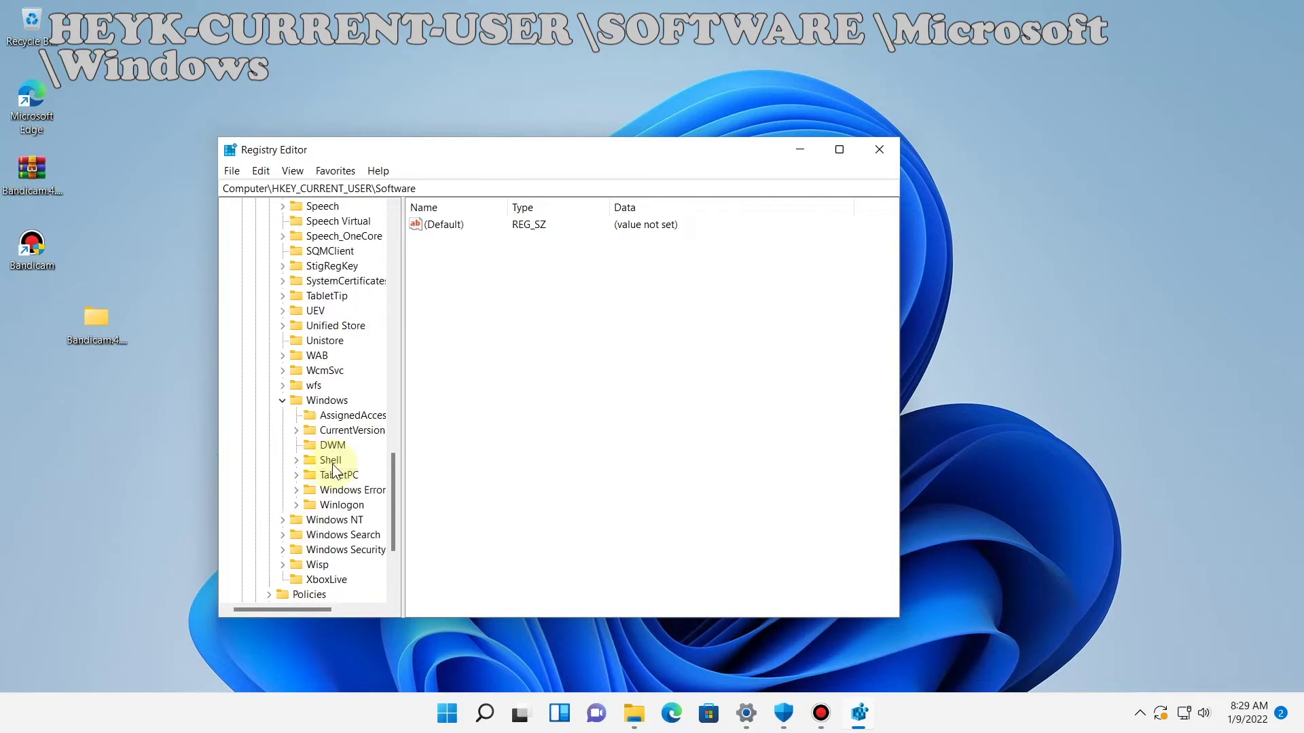
{"action": "left_click_drag", "start_coordinate": [306, 613], "coordinate": [343, 617]}
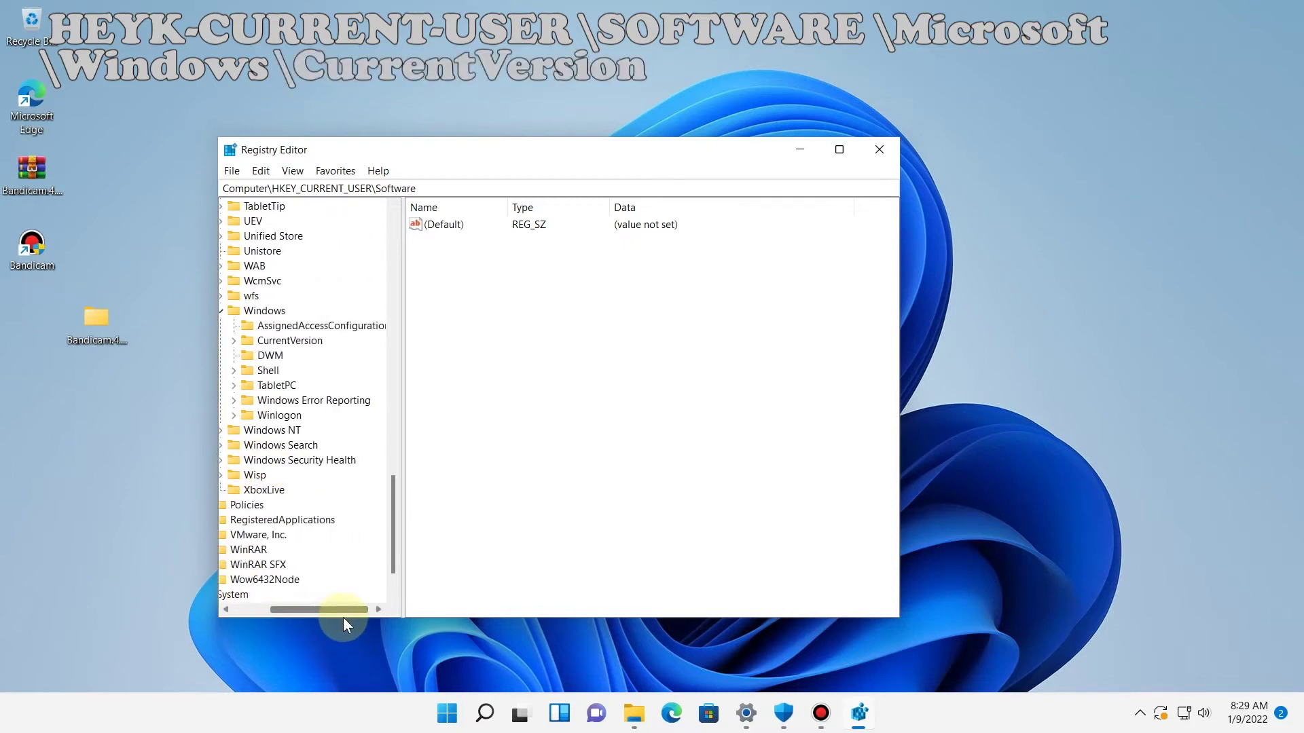
{"action": "double_click", "coordinate": [288, 341]}
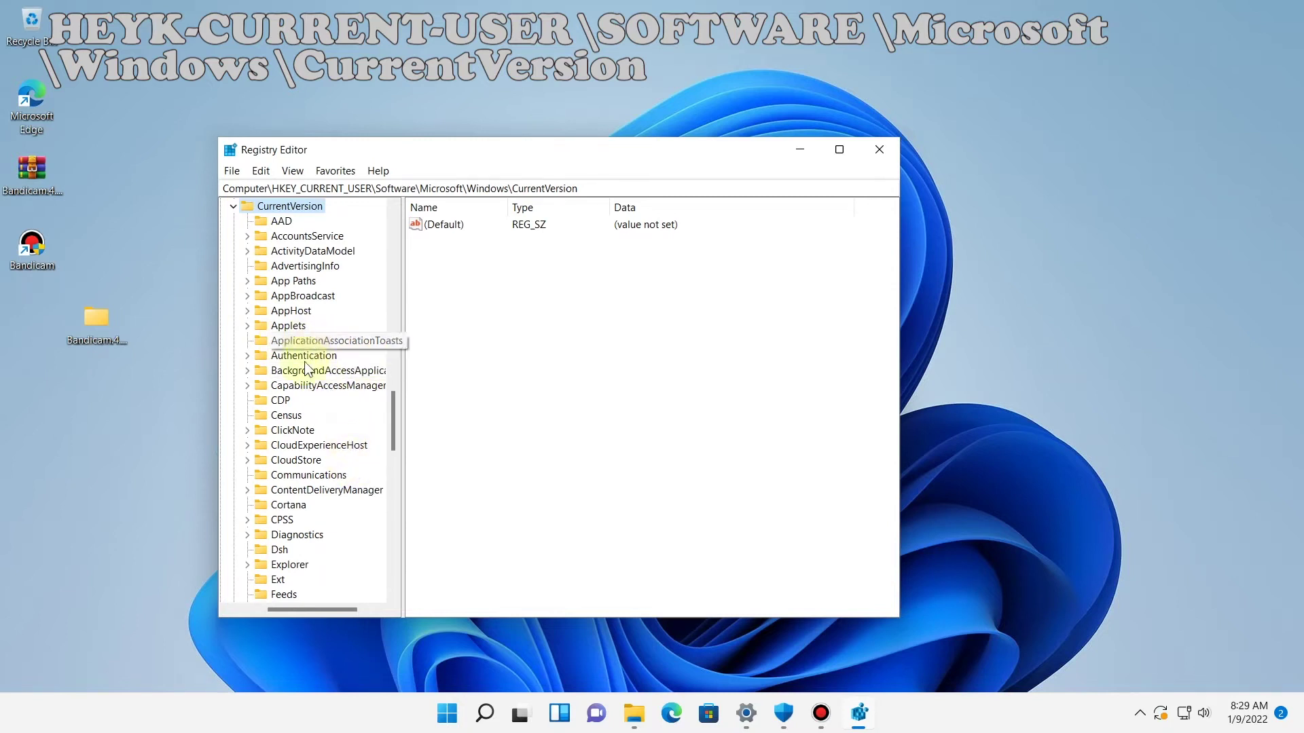
- Open the Explorer key under CurrentVersion and select its Advanced subkey
{"action": "scroll", "coordinate": [315, 488], "scroll_direction": "down", "scroll_amount": 2}
{"action": "double_click", "coordinate": [279, 475]}
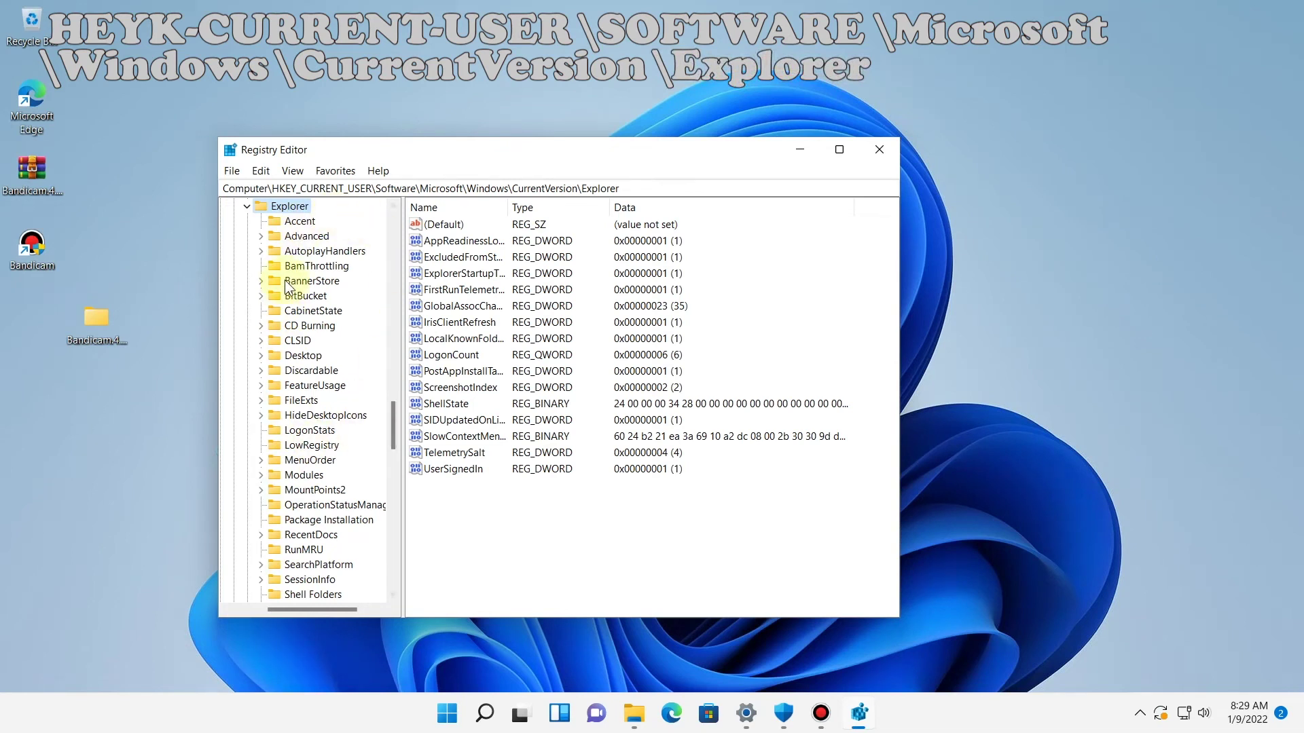
{"action": "double_click", "coordinate": [302, 237]}
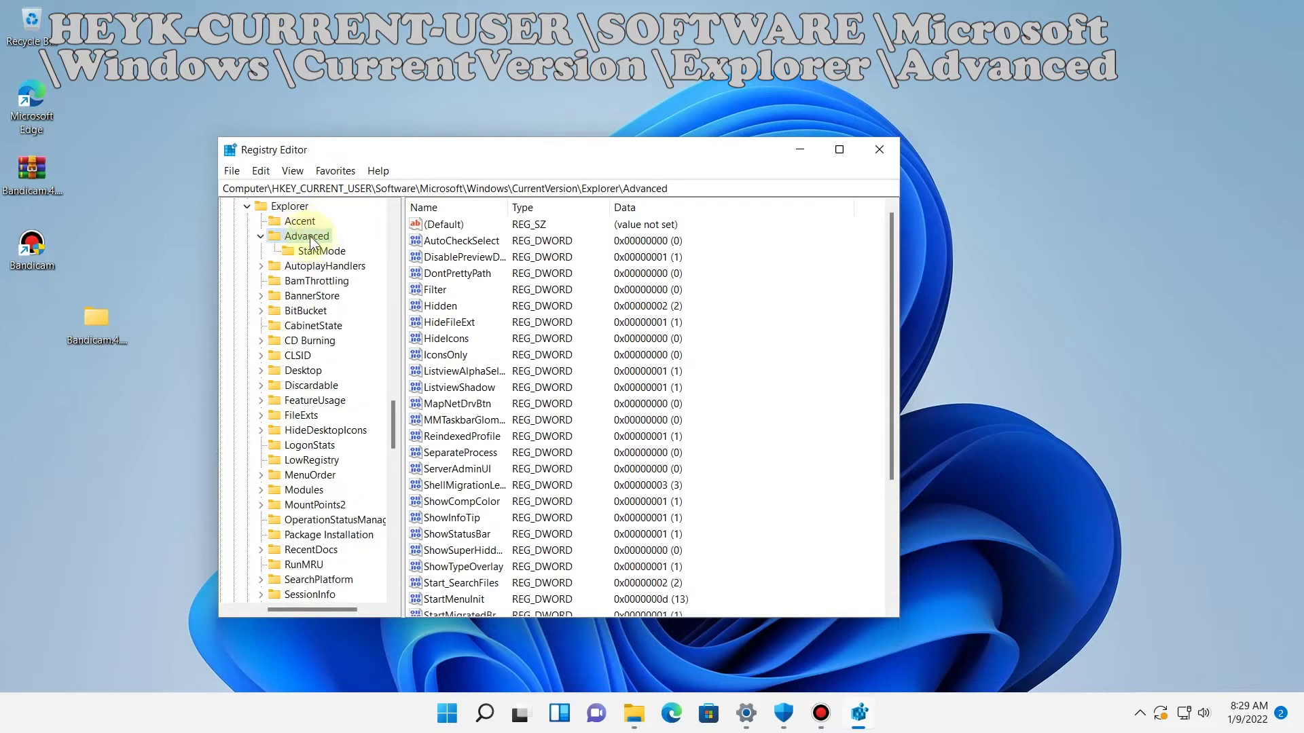
- Create a new DWORD (32-bit) value in the Advanced key
{"action": "scroll", "coordinate": [866, 360], "scroll_direction": "down", "scroll_amount": 3}
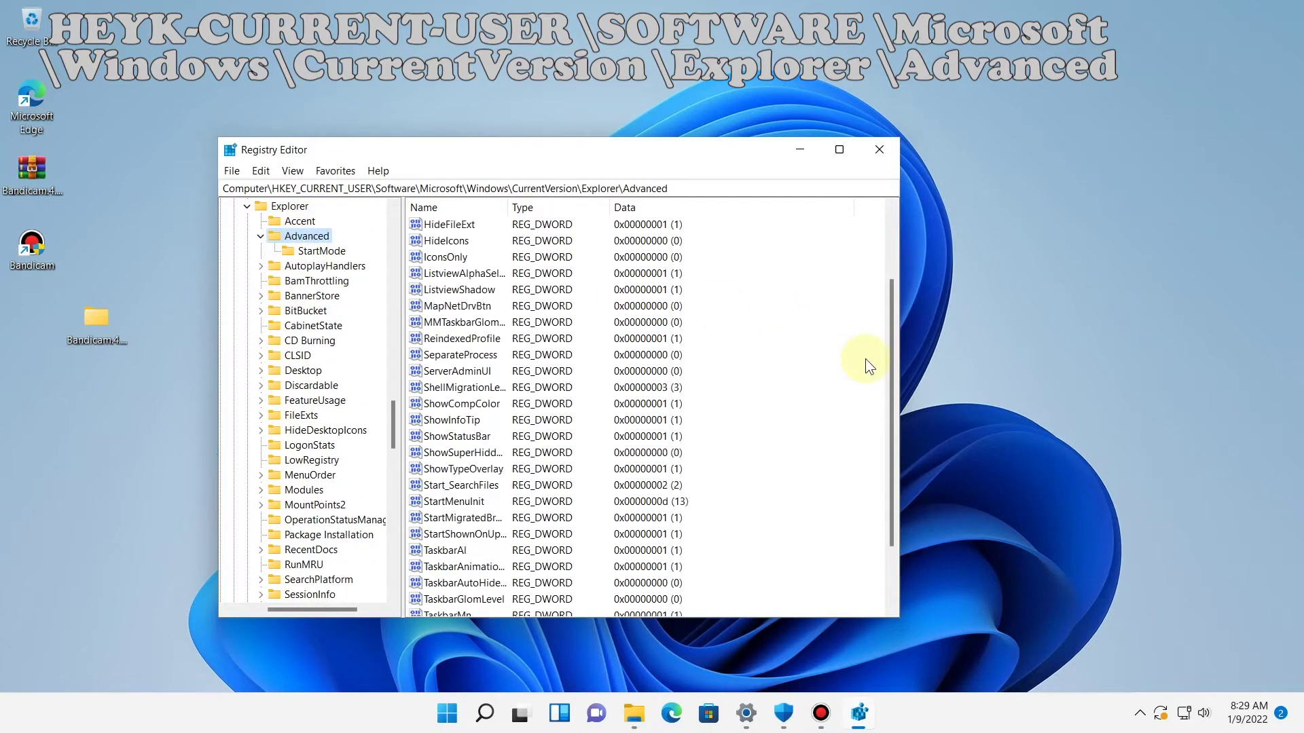
{"action": "scroll", "coordinate": [865, 366], "scroll_direction": "down", "scroll_amount": 1}
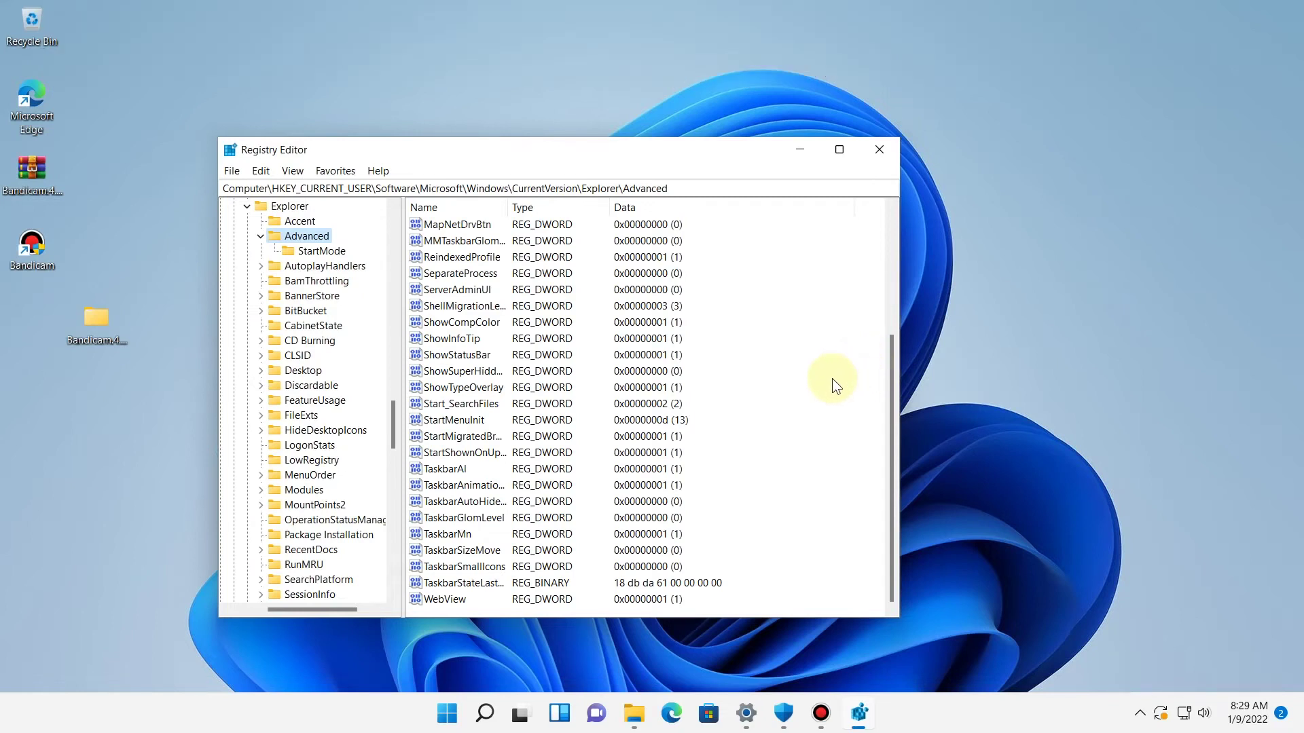
{"action": "right_click", "coordinate": [806, 391]}
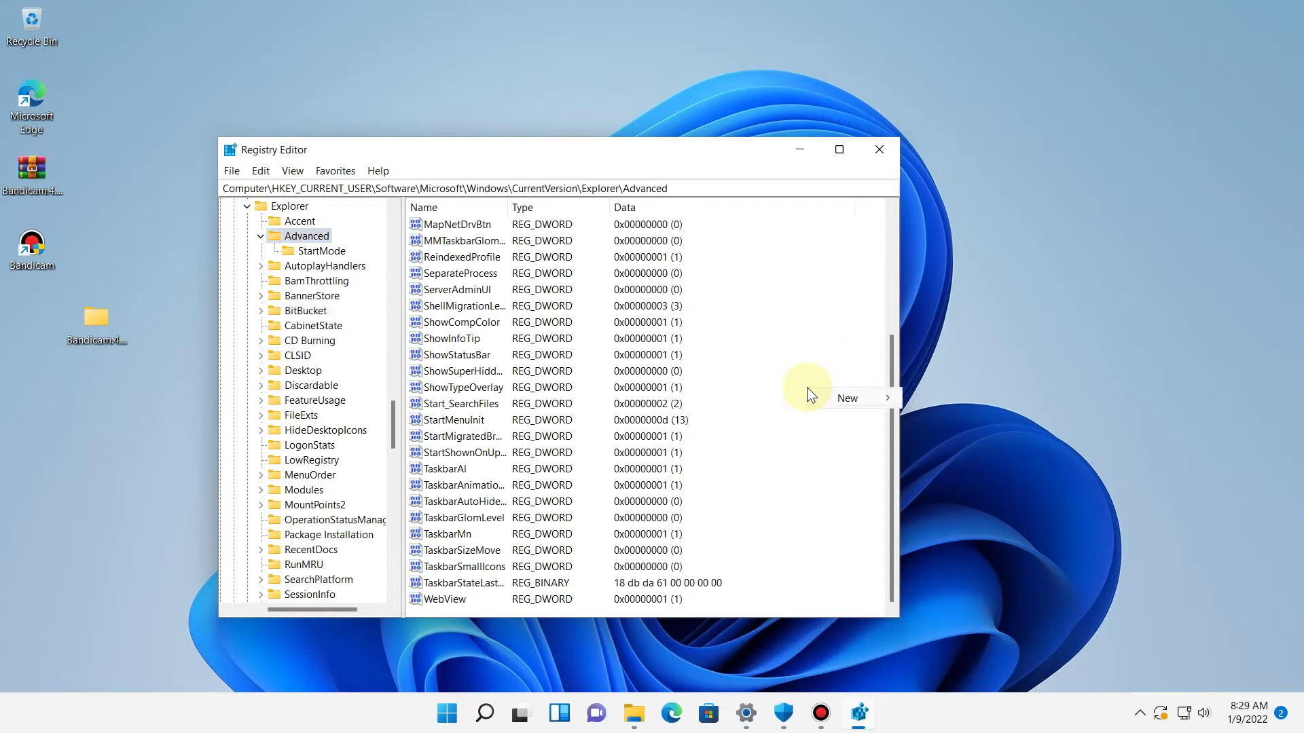
{"action": "mouse_move", "coordinate": [833, 398]}
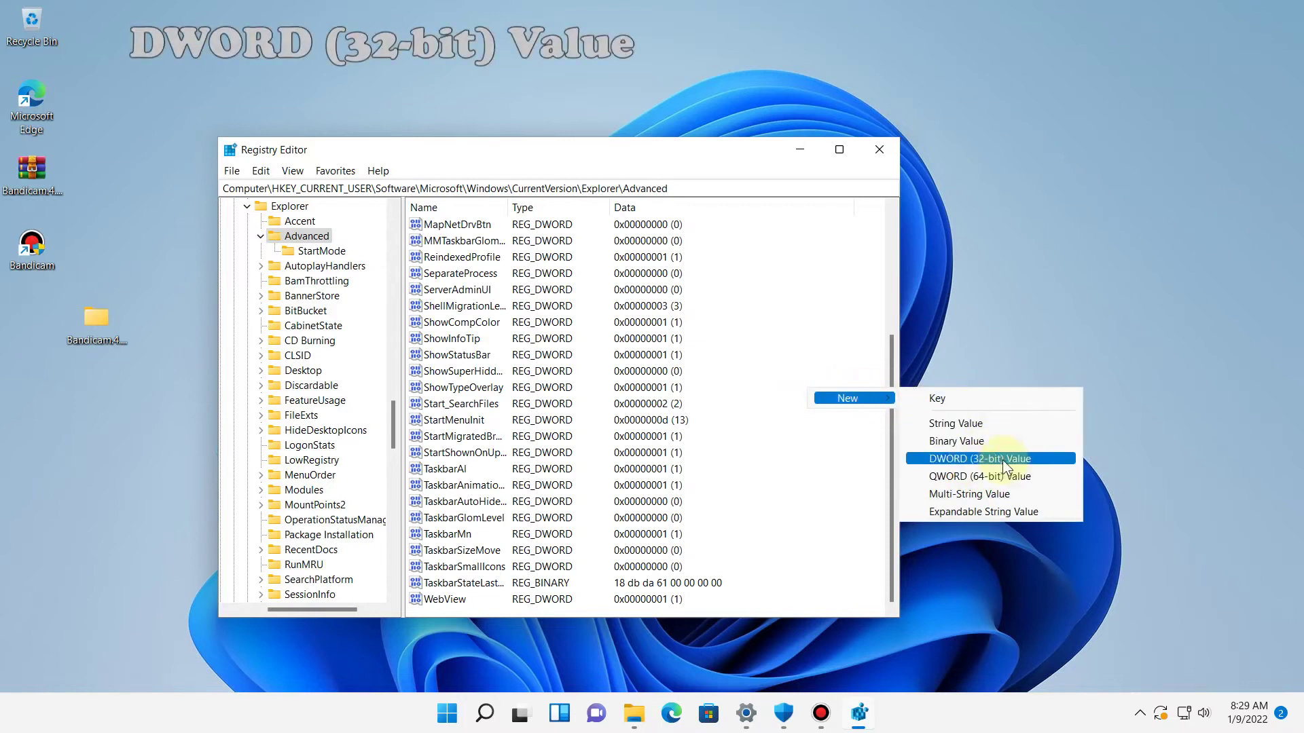
{"action": "left_click", "coordinate": [981, 459]}
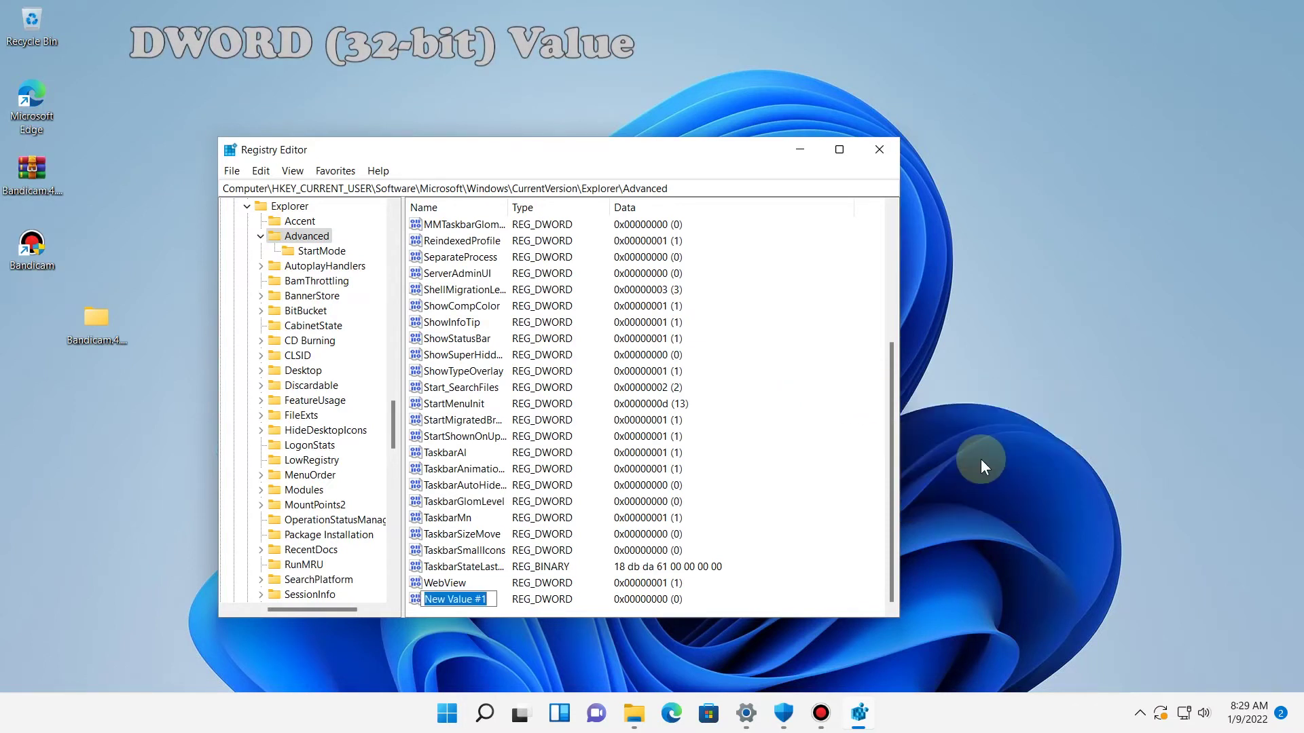
{"action": "key", "text": "Return"}
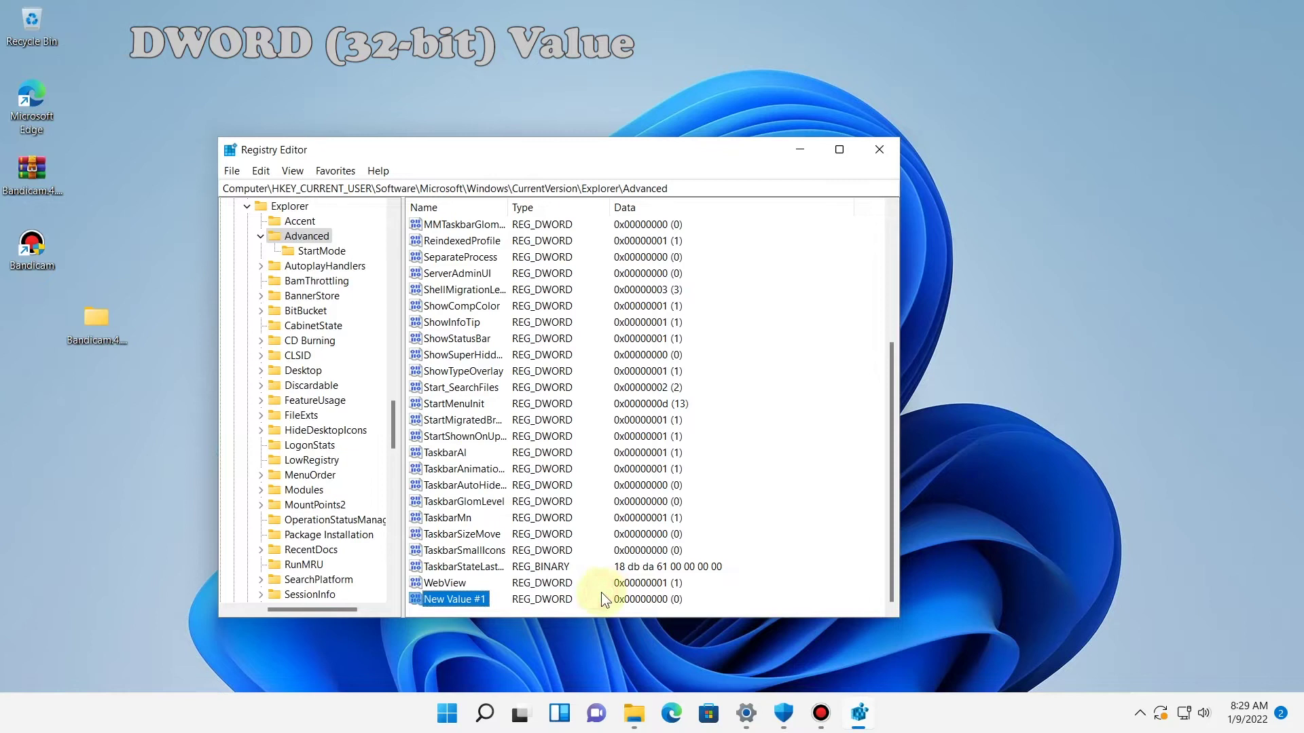
- Rename the newly created DWORD value to TaskbarSi
{"action": "right_click", "coordinate": [457, 598]}
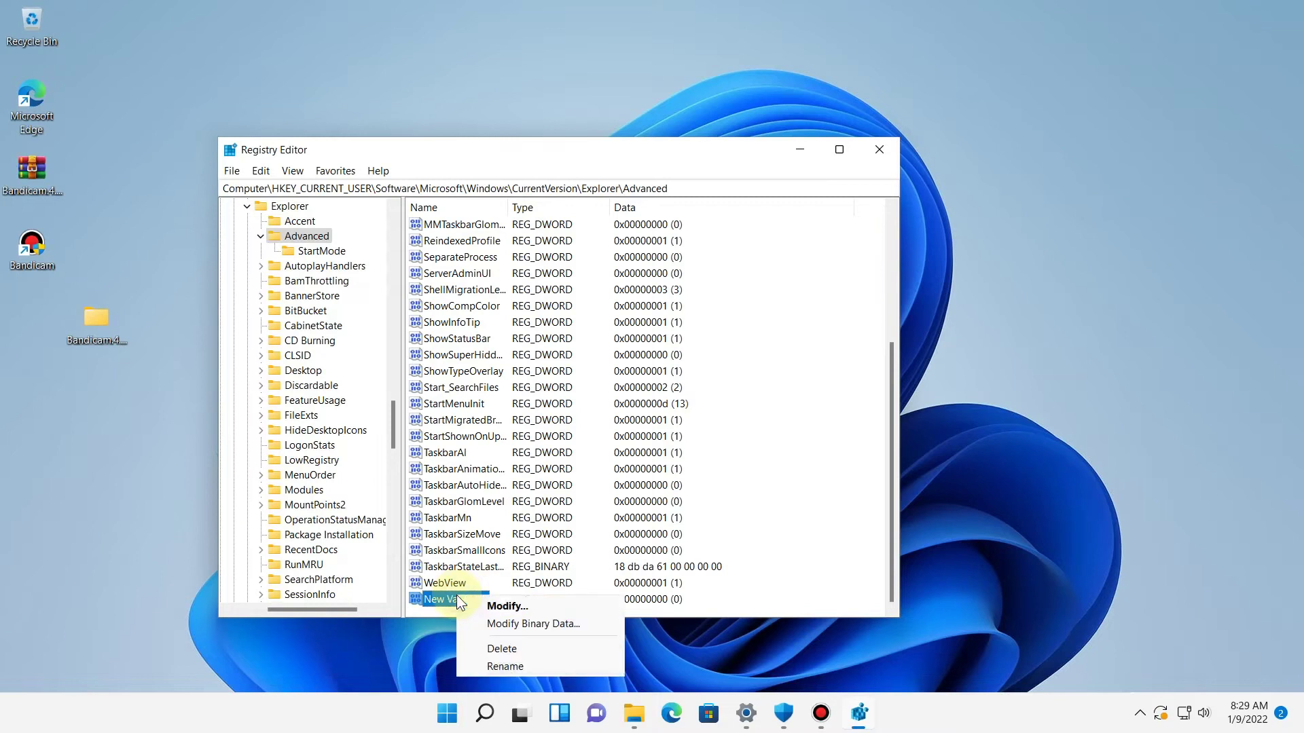
{"action": "left_click", "coordinate": [516, 658]}
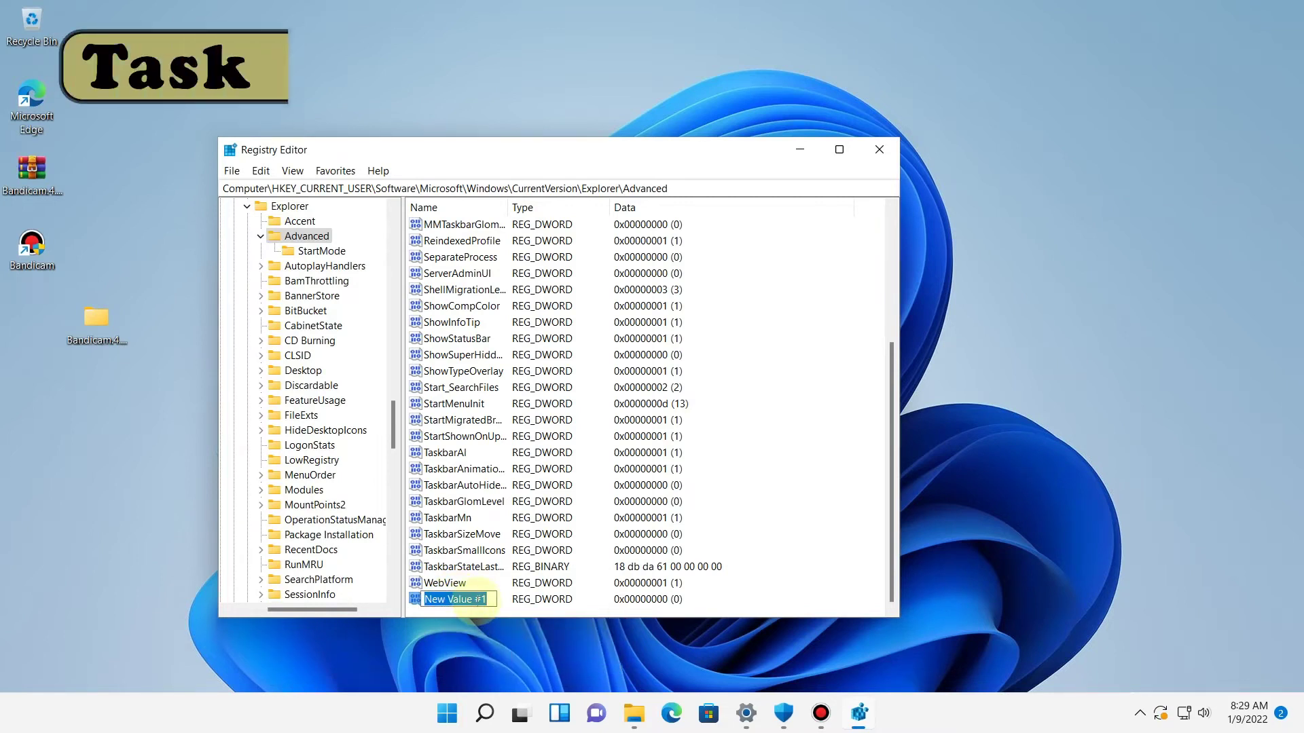
{"action": "type", "text": "TaskbarSi"}
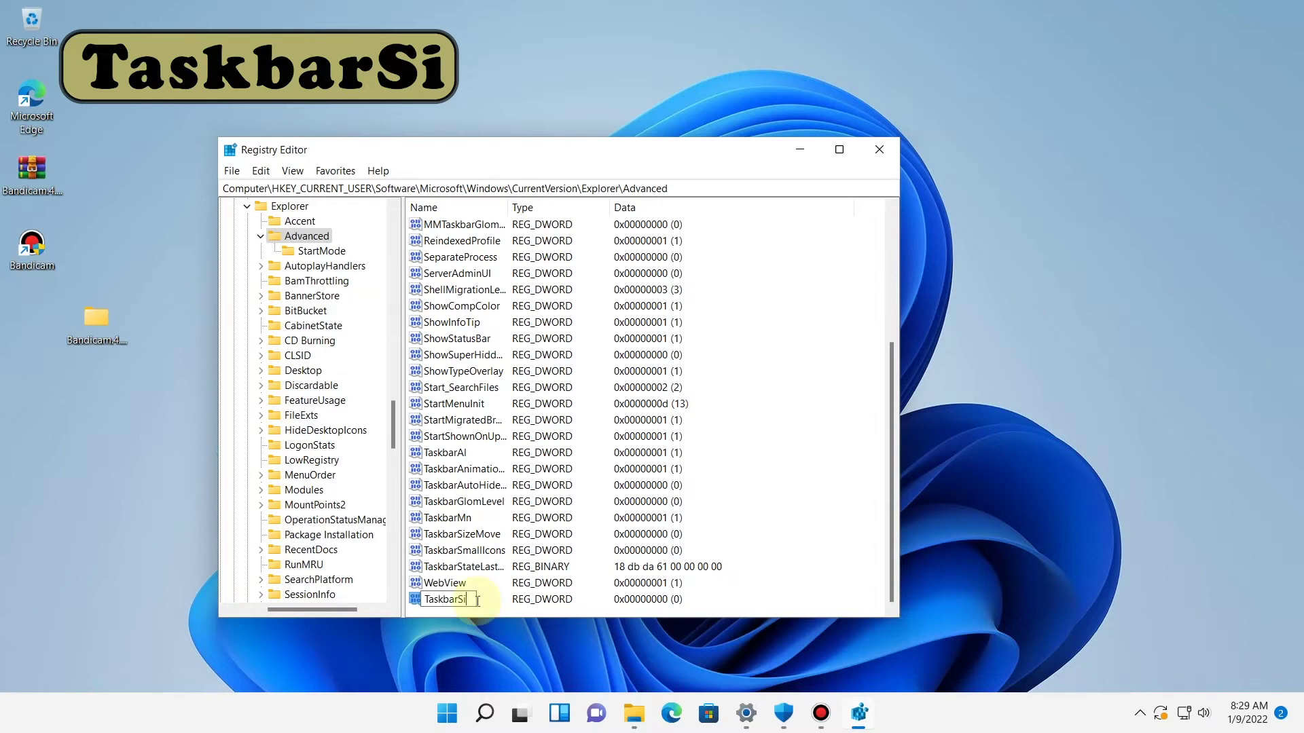
{"action": "key", "text": "Return"}
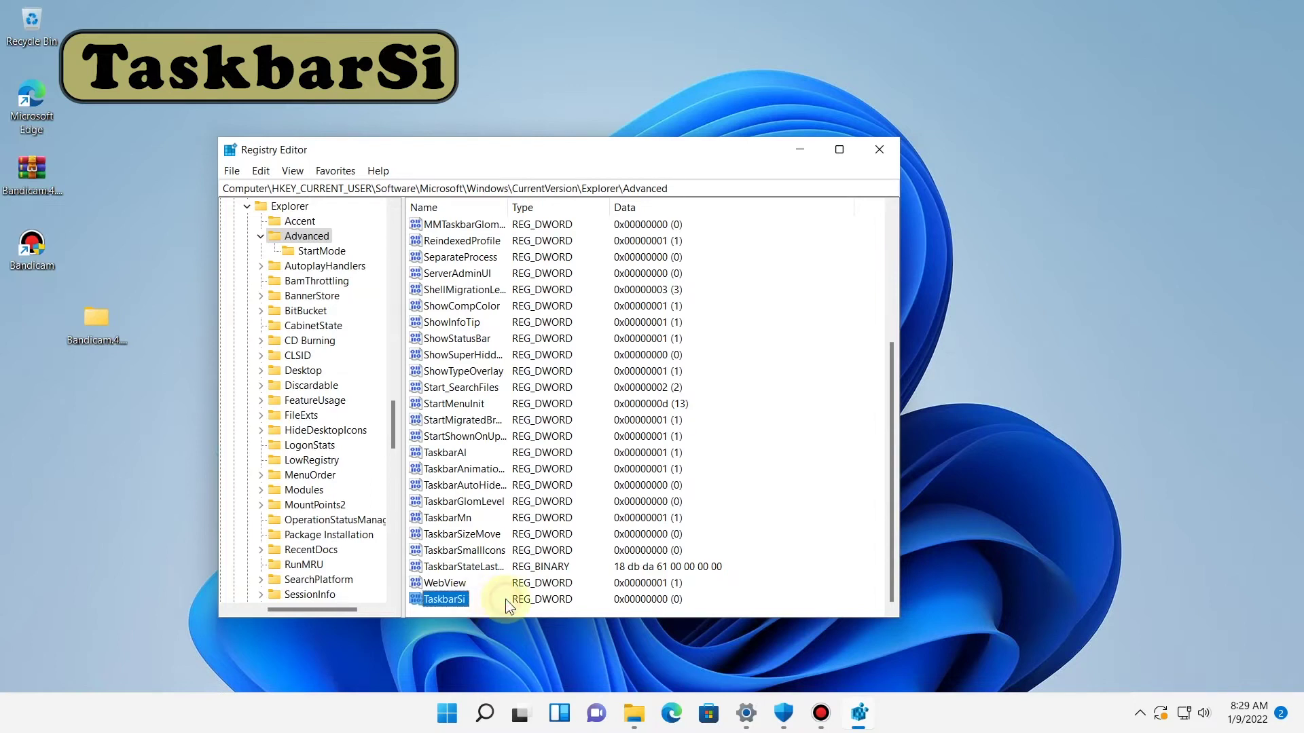
- Open the TaskbarSi value for editing and accept 0 as its hexadecimal value data
{"action": "double_click", "coordinate": [456, 597]}
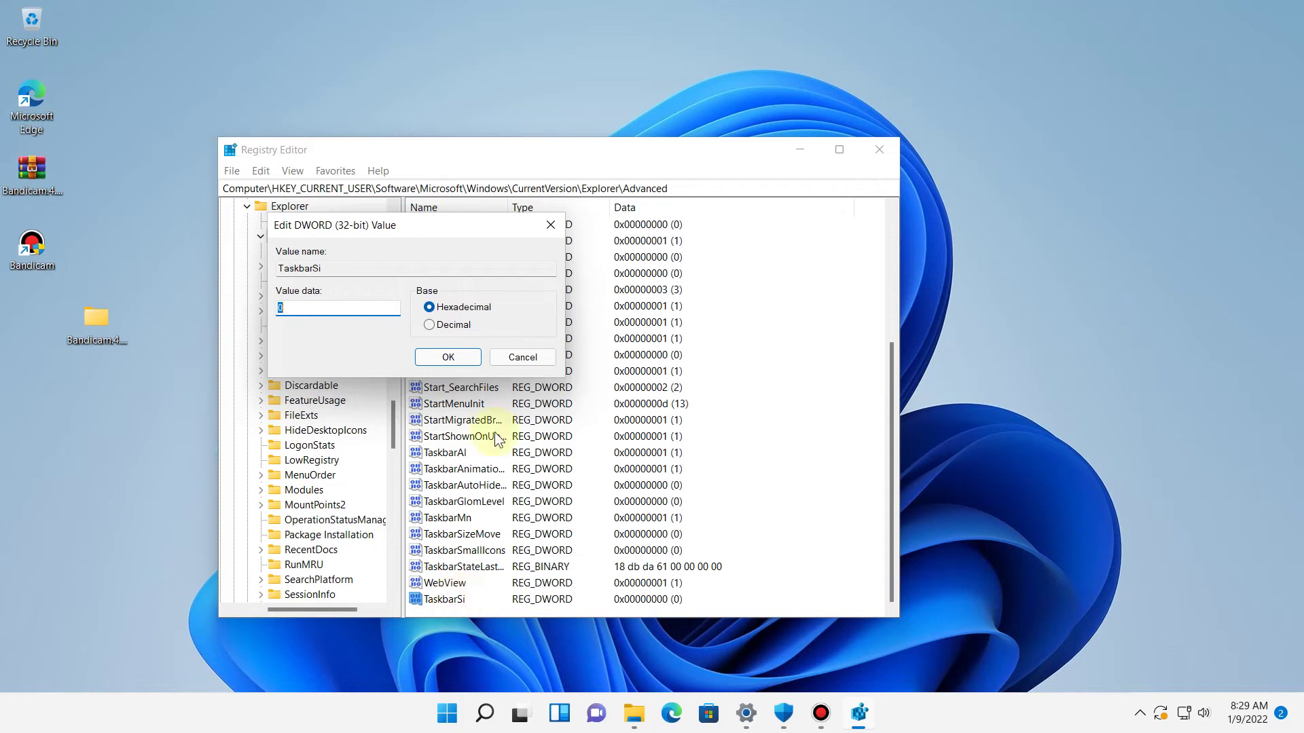
{"action": "left_click_drag", "start_coordinate": [397, 219], "coordinate": [603, 290]}
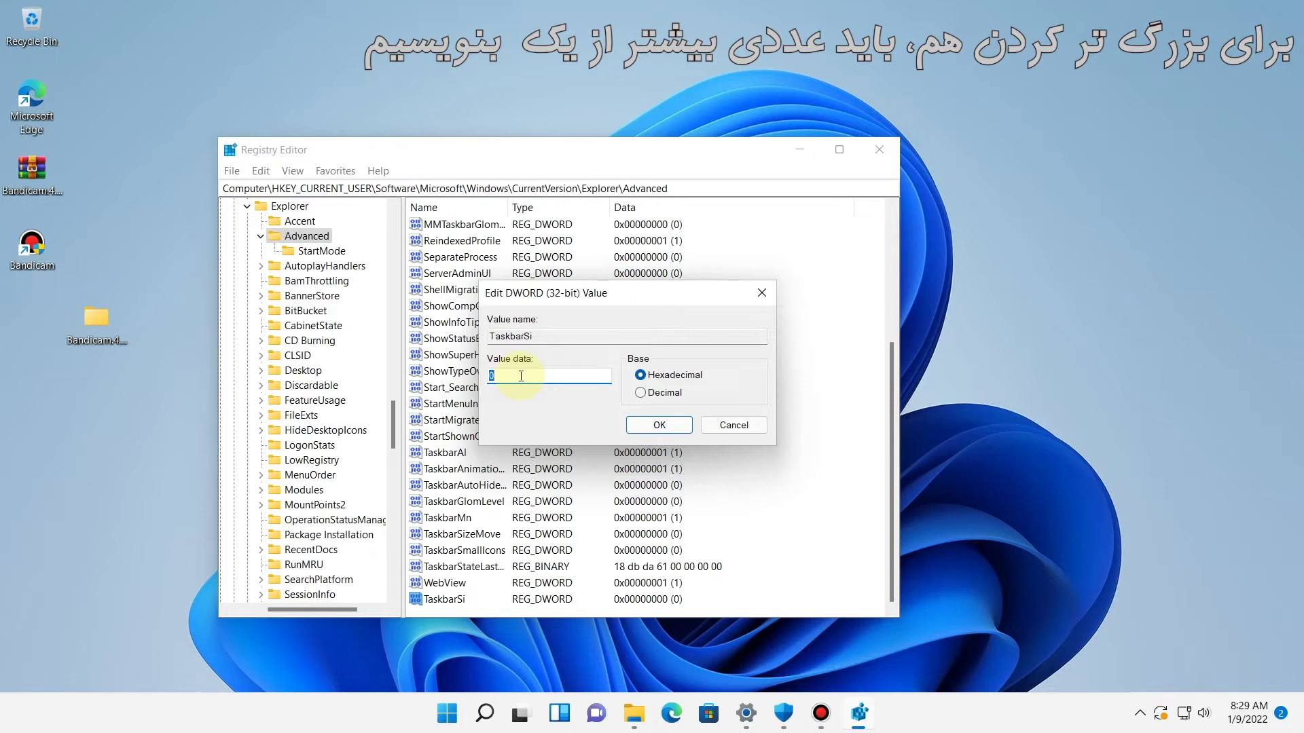
{"action": "left_click", "coordinate": [656, 428]}
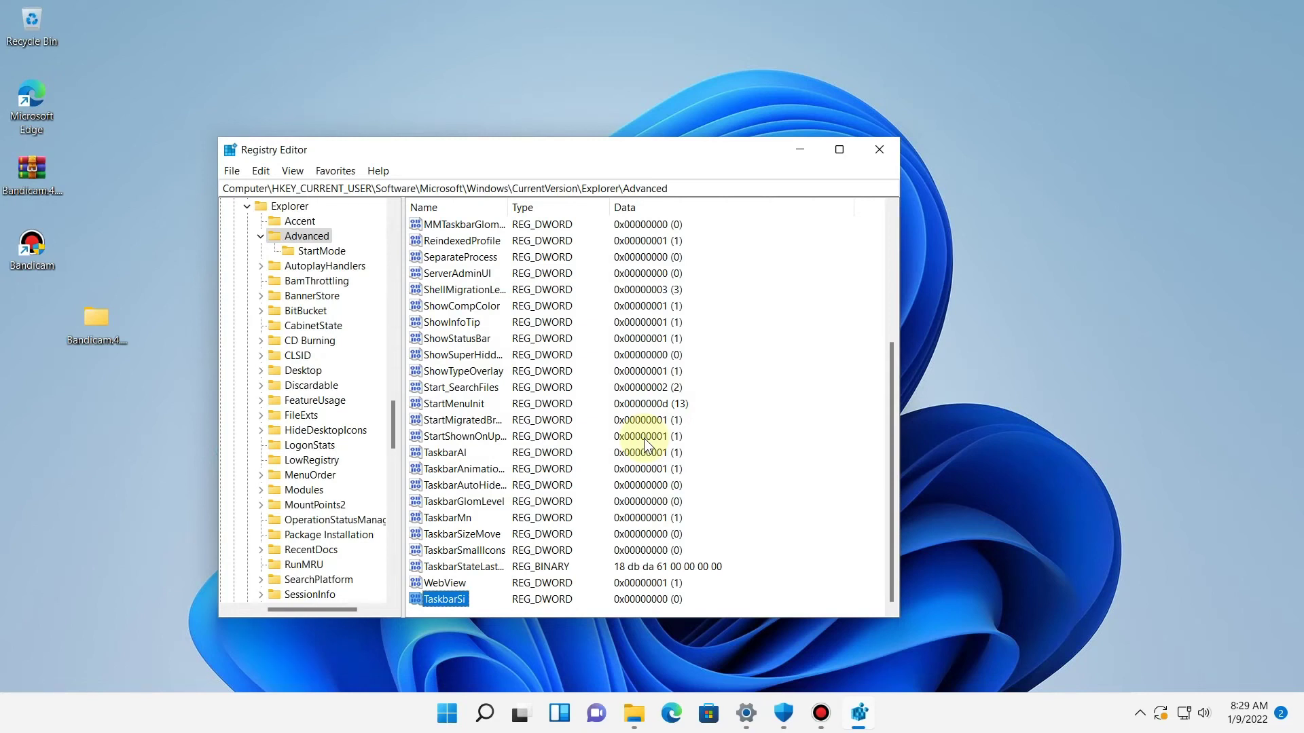
{"action": "left_click", "coordinate": [447, 713]}
{"action": "left_click", "coordinate": [862, 654]}
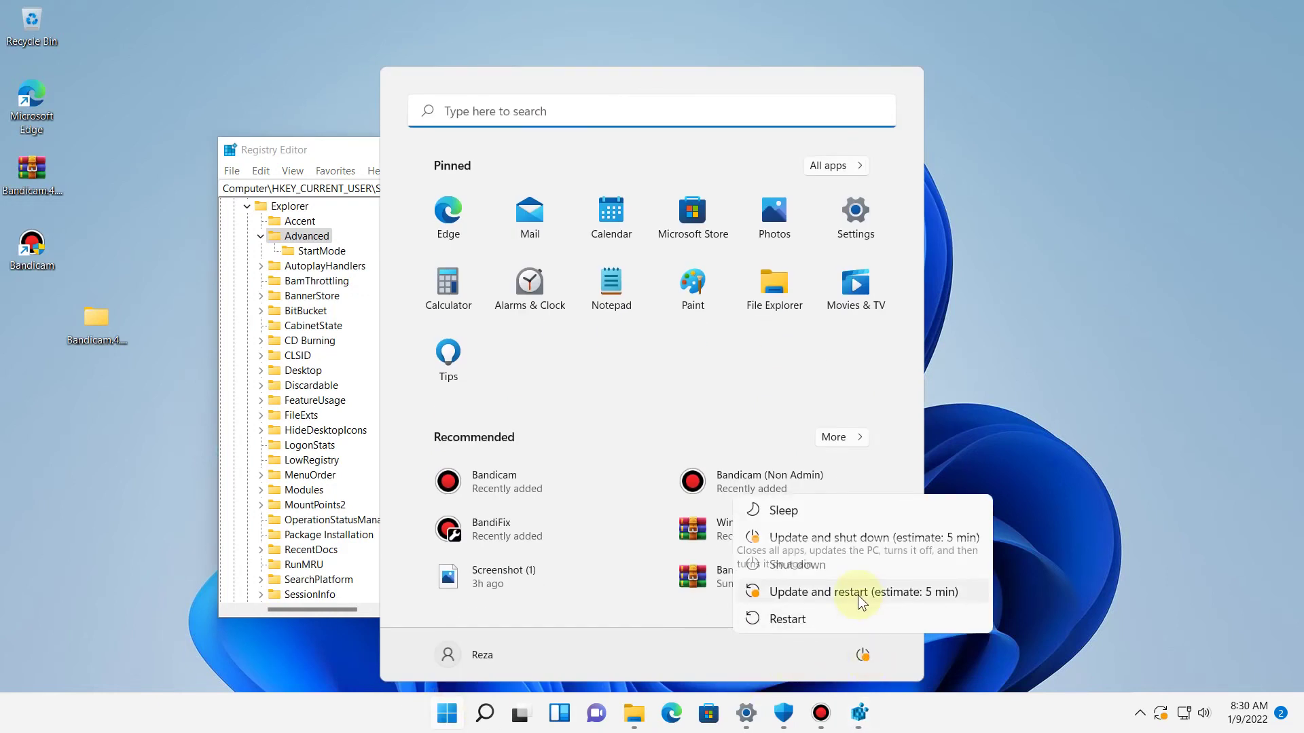
{"action": "left_click", "coordinate": [1089, 393]}
{"action": "left_click", "coordinate": [1090, 391]}
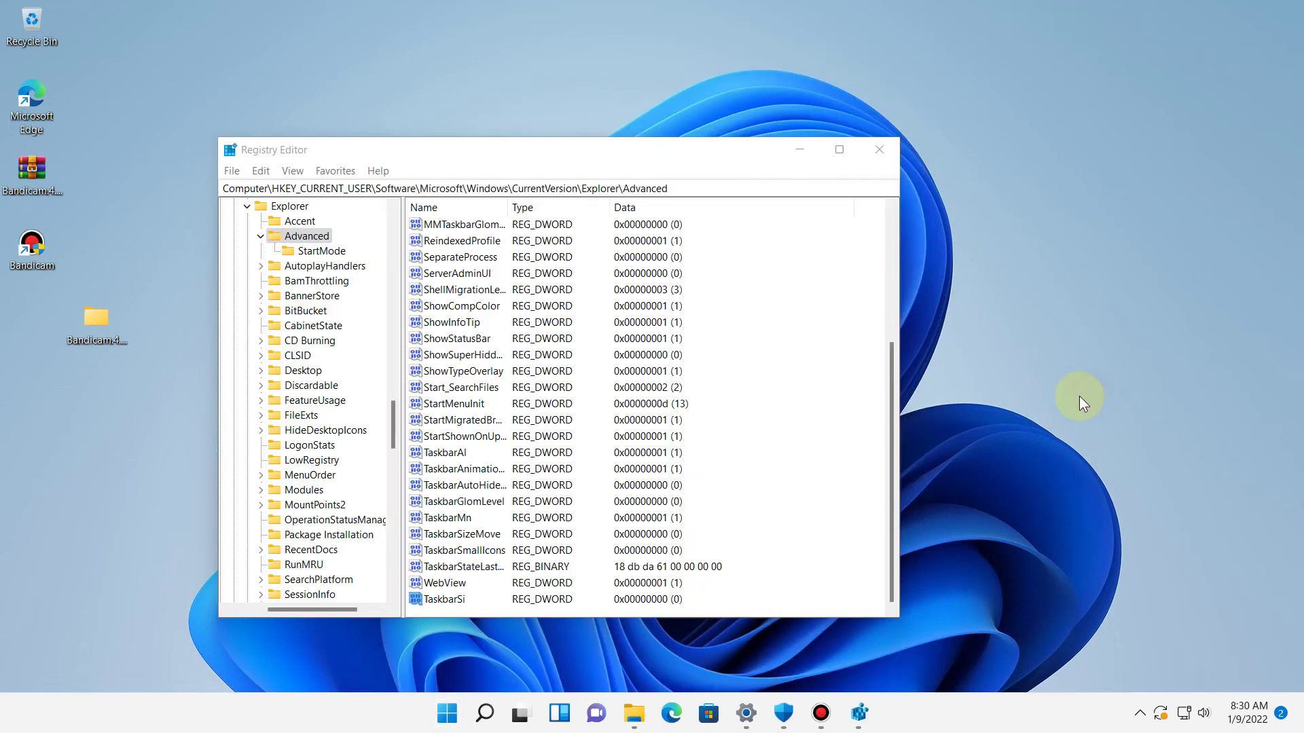
- Search Windows for "task" and open Task Manager
{"action": "key", "text": "super"}
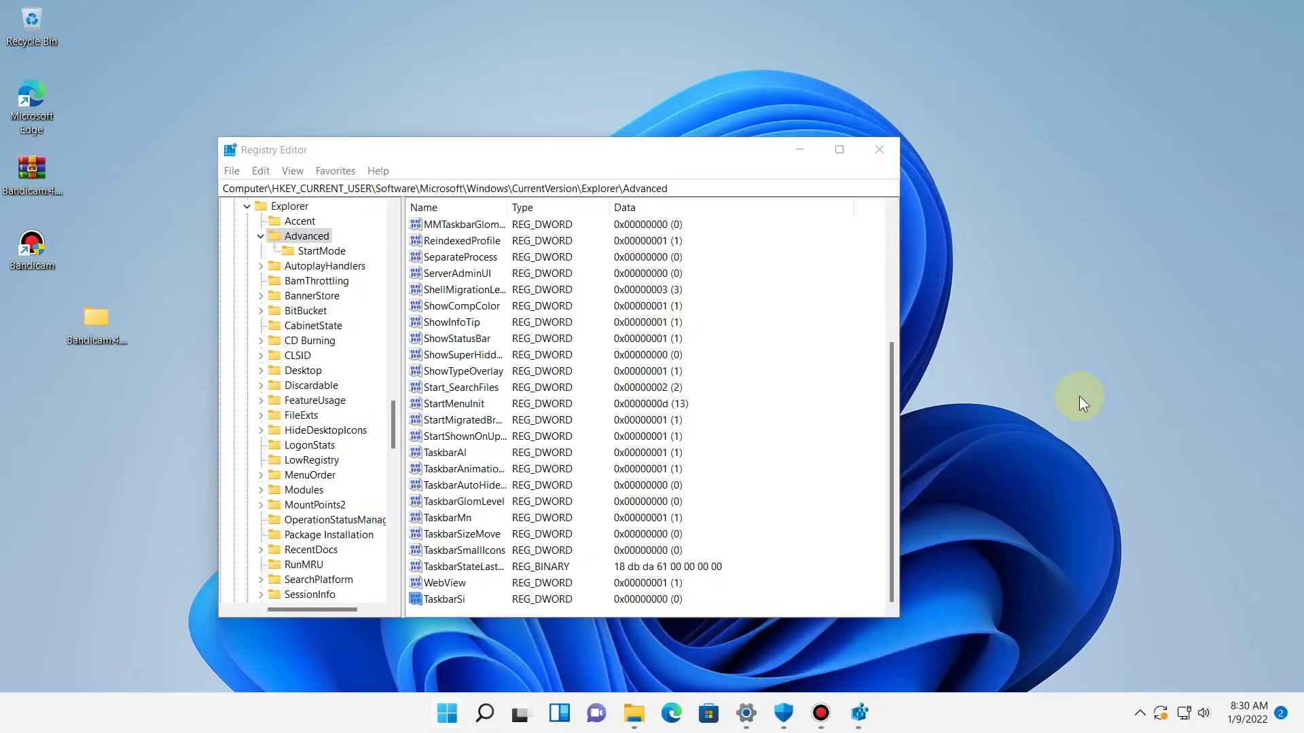
{"action": "key", "text": "super"}
{"action": "type", "text": "task"}
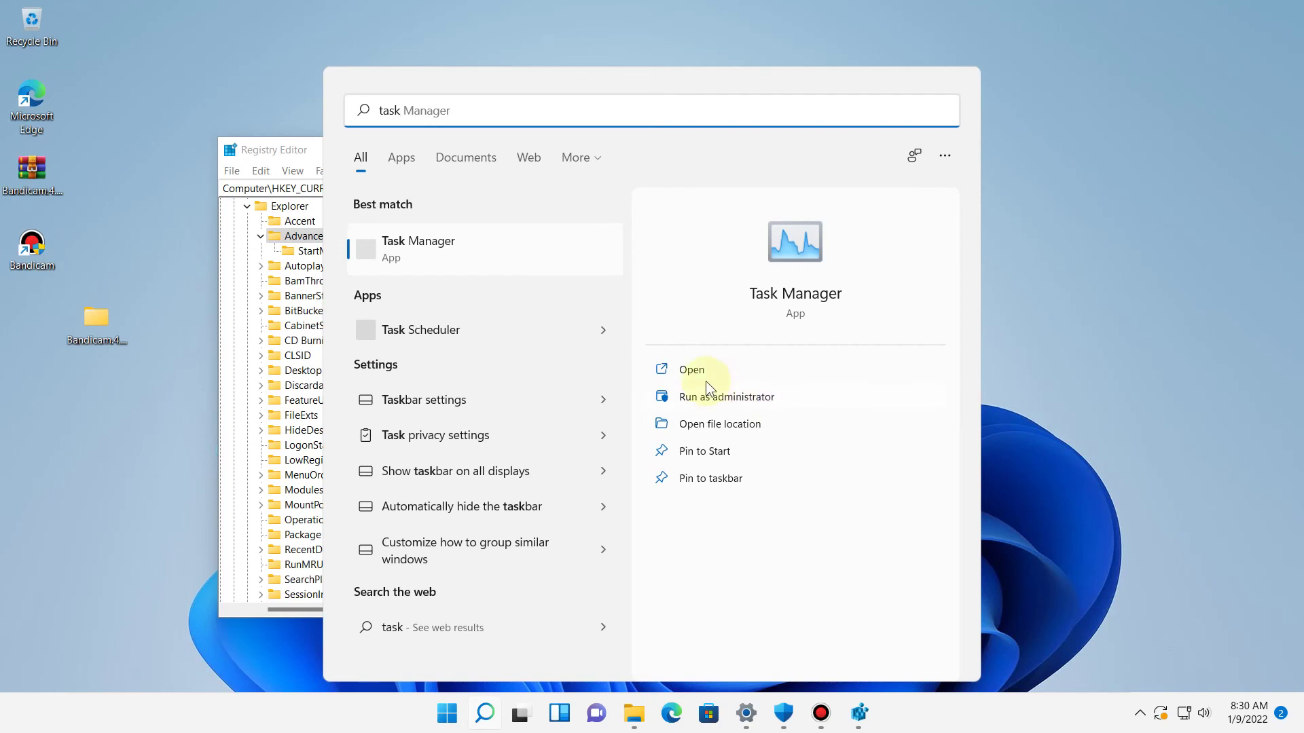
{"action": "left_click", "coordinate": [685, 371]}
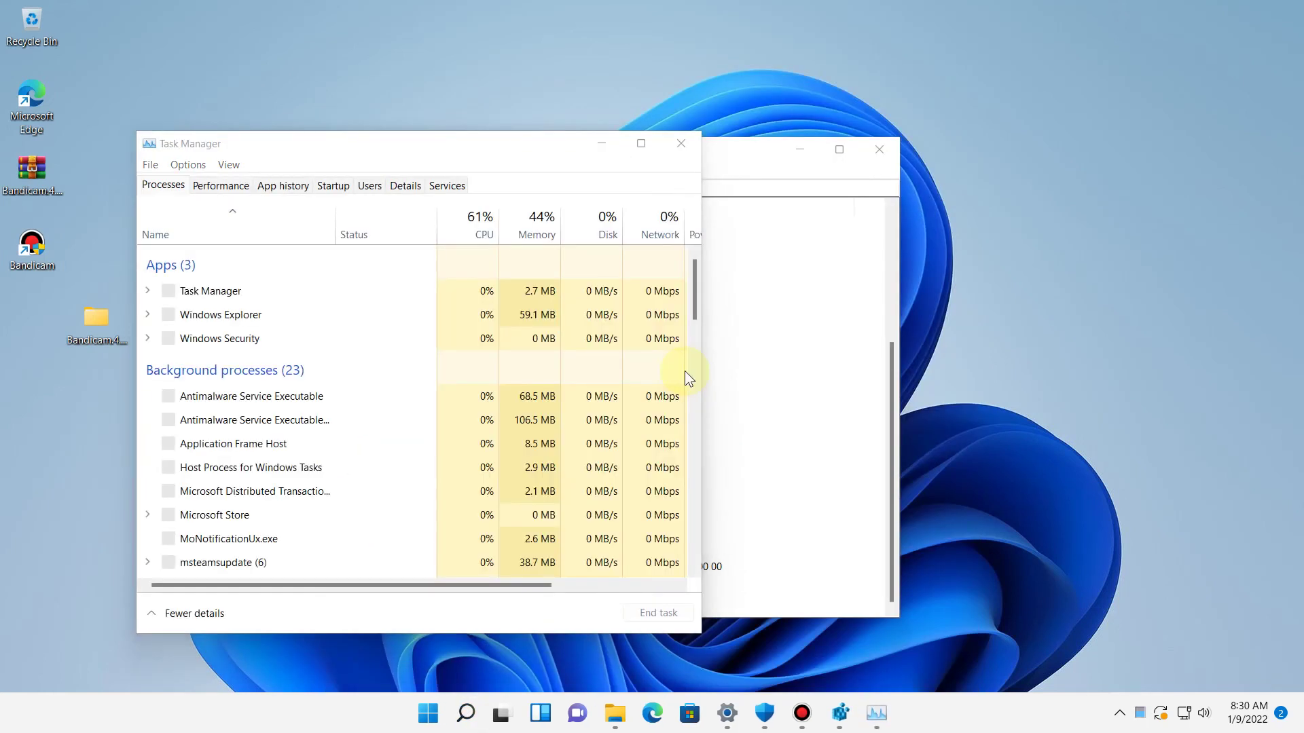
- Restart the Windows Explorer process from Task Manager's list of apps
{"action": "left_click", "coordinate": [287, 321]}
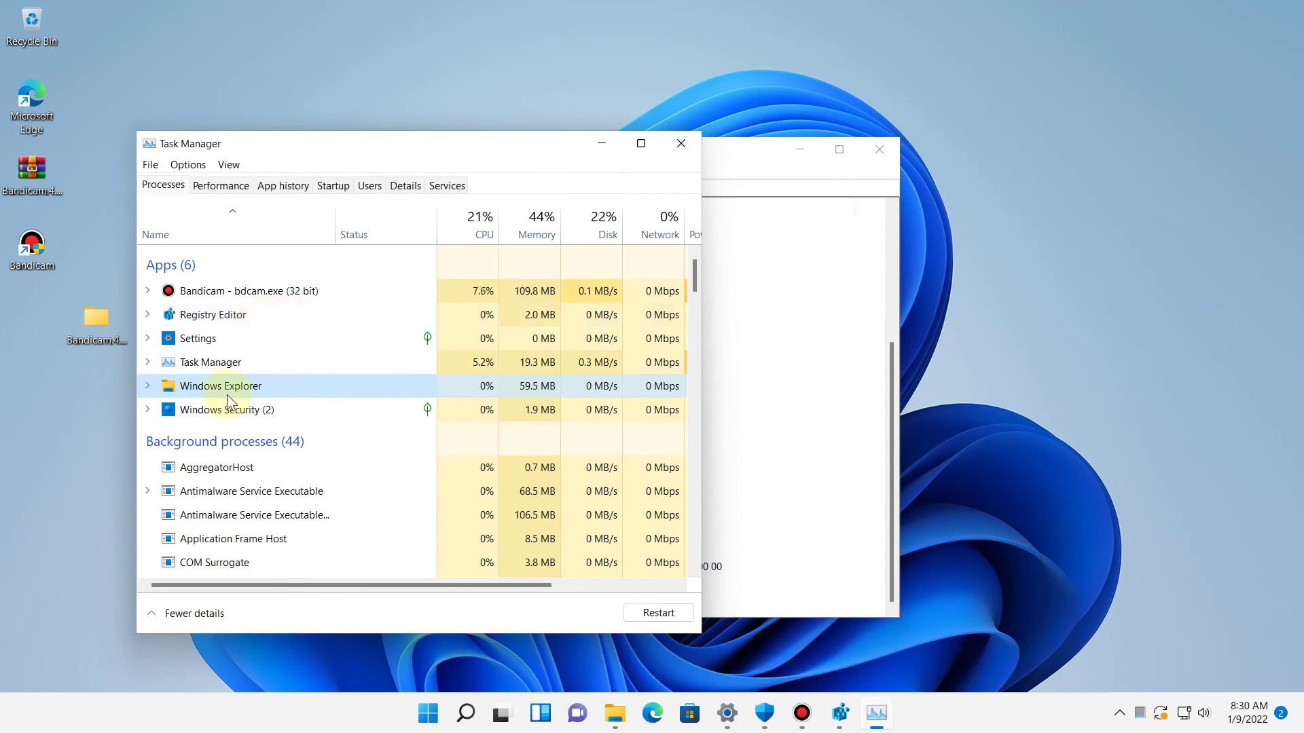
{"action": "right_click", "coordinate": [245, 386]}
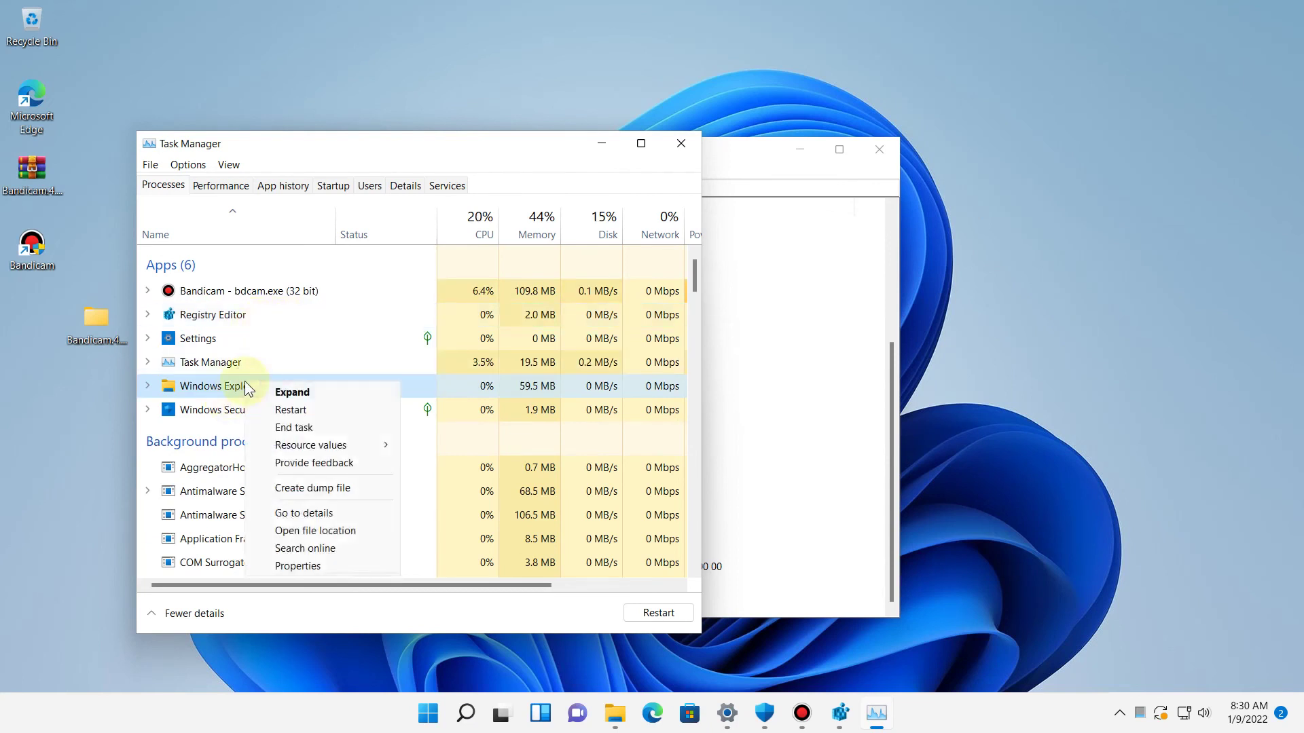
{"action": "left_click", "coordinate": [282, 410]}
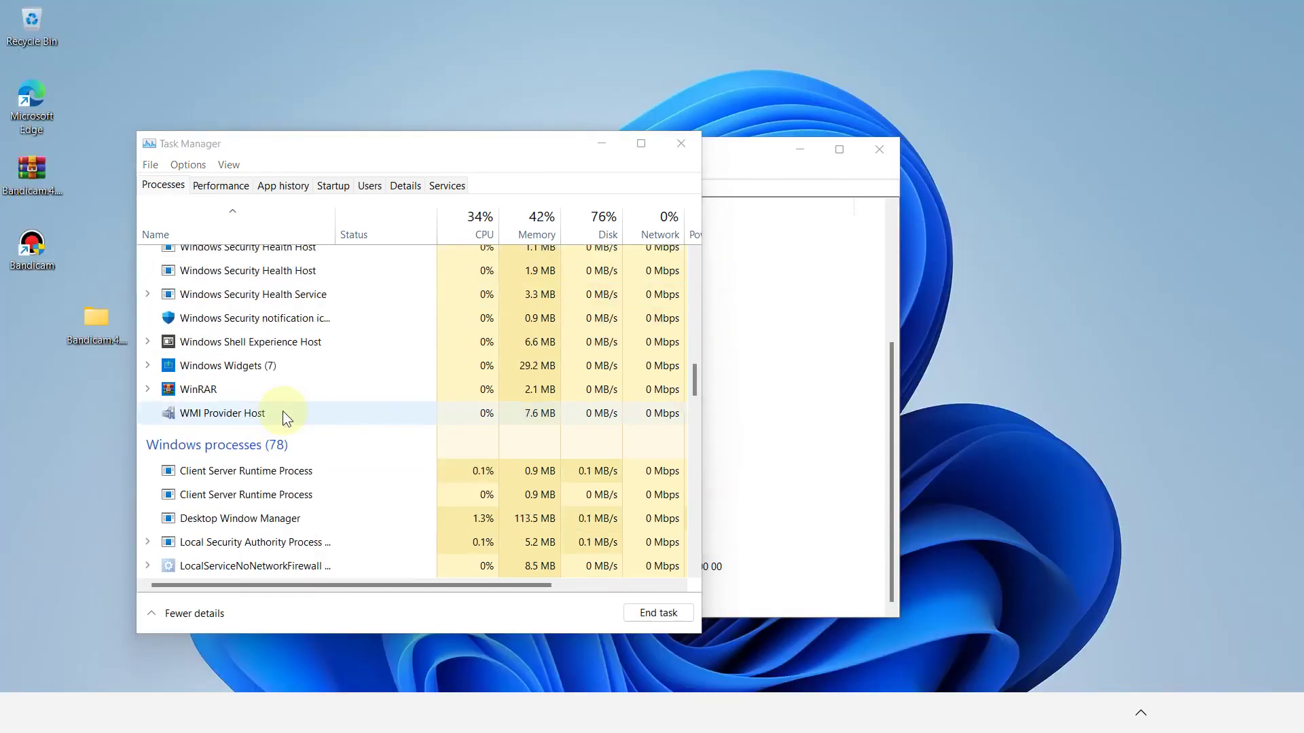